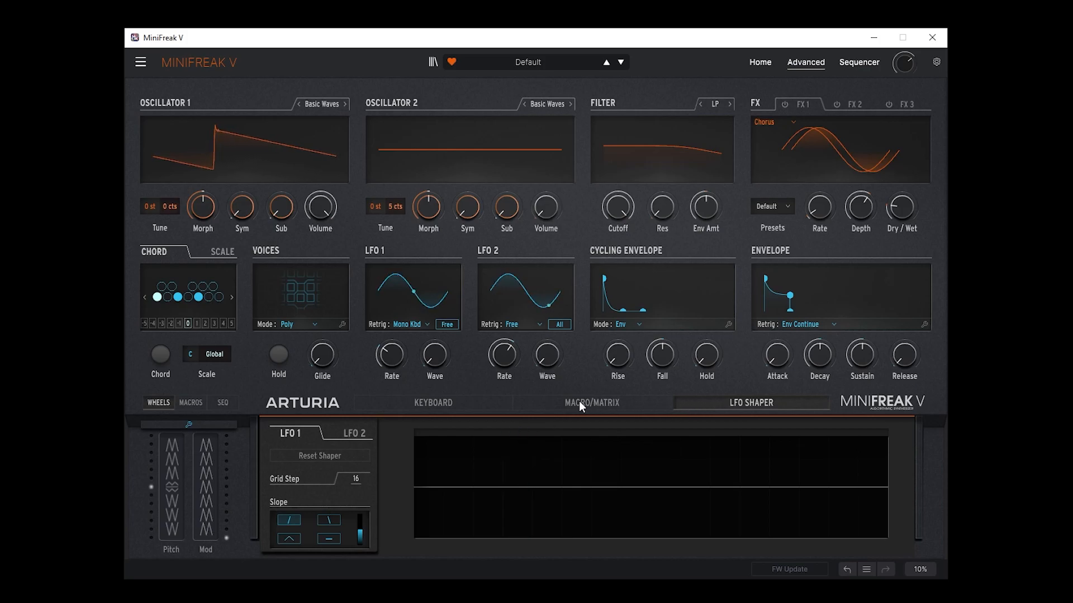
{"action": "left_click", "coordinate": [428, 401]}
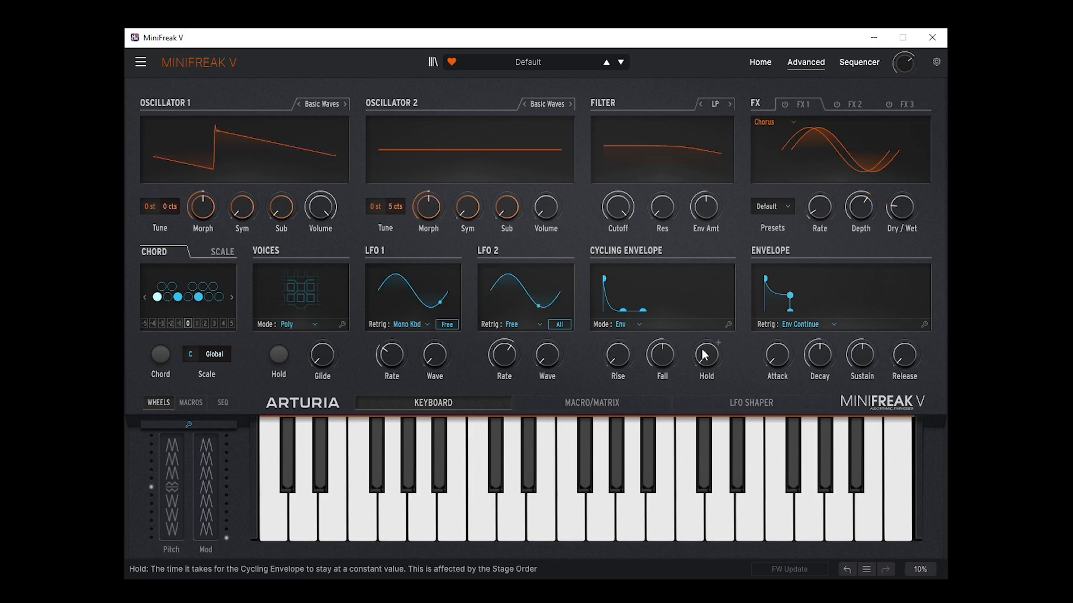
{"action": "left_click", "coordinate": [742, 403]}
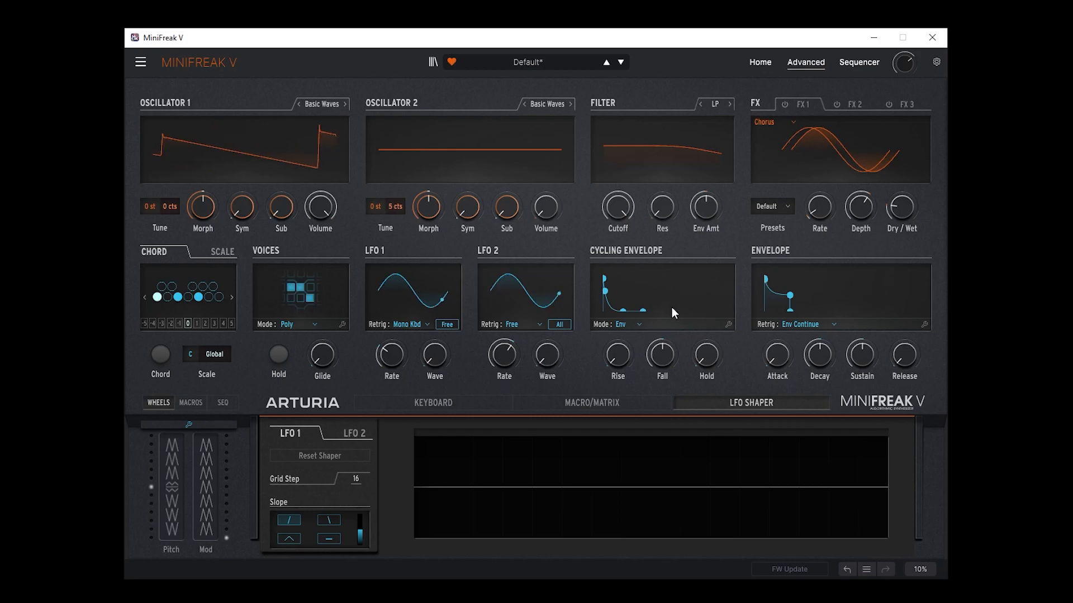
Switch Oscillator 2 to the SuperWave type and raise its output volume to a moderately high level
{"action": "left_click", "coordinate": [570, 103]}
{"action": "left_click", "coordinate": [570, 104]}
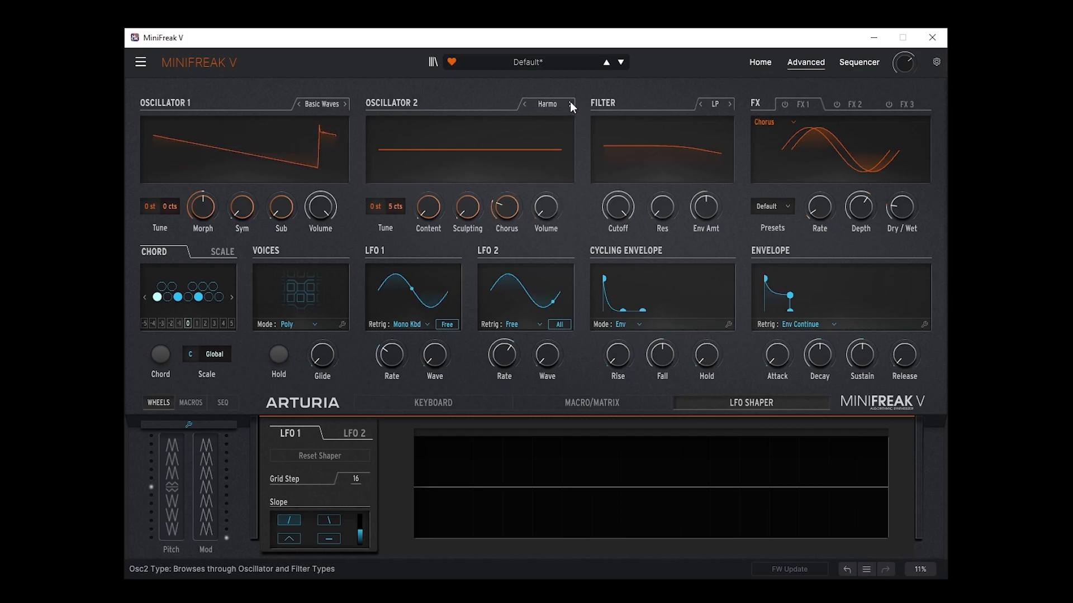
{"action": "left_click", "coordinate": [533, 104]}
{"action": "left_click", "coordinate": [525, 105]}
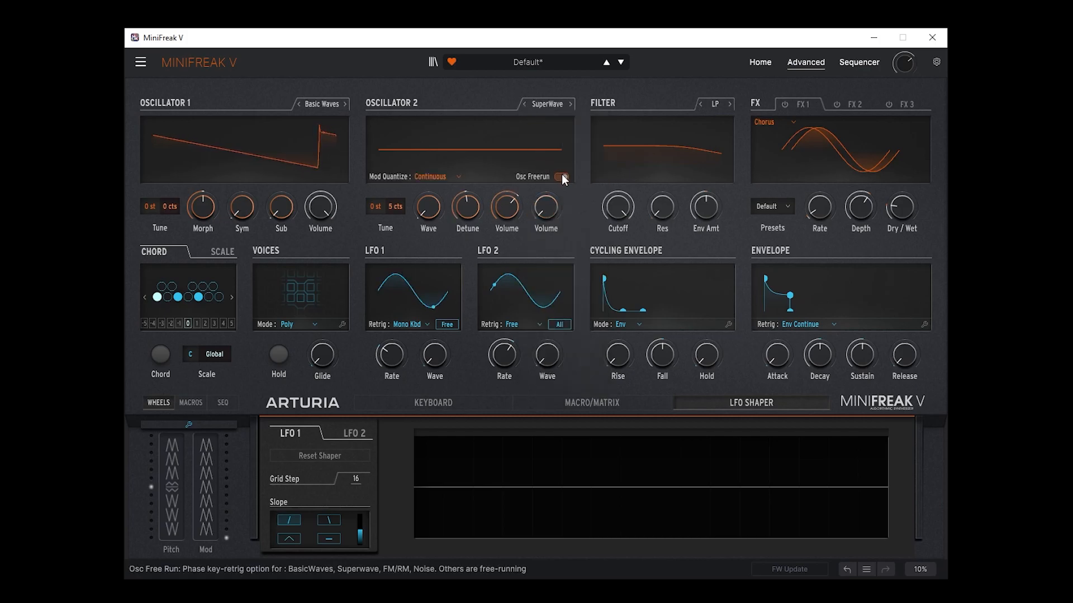
{"action": "scroll", "coordinate": [545, 215], "scroll_direction": "up", "scroll_amount": 10}
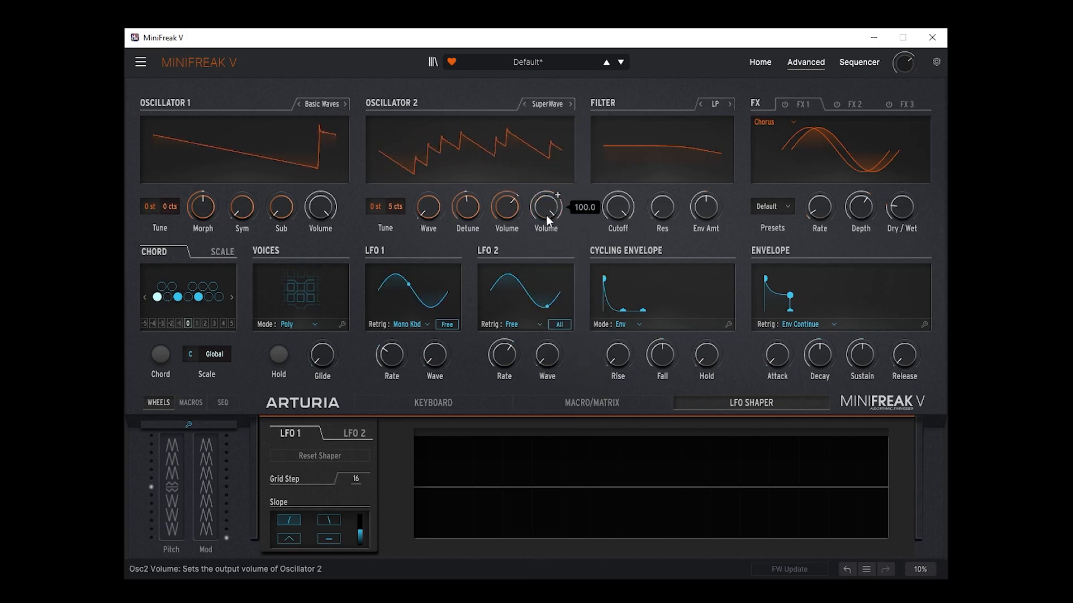
{"action": "left_click_drag", "start_coordinate": [540, 214], "coordinate": [541, 252]}
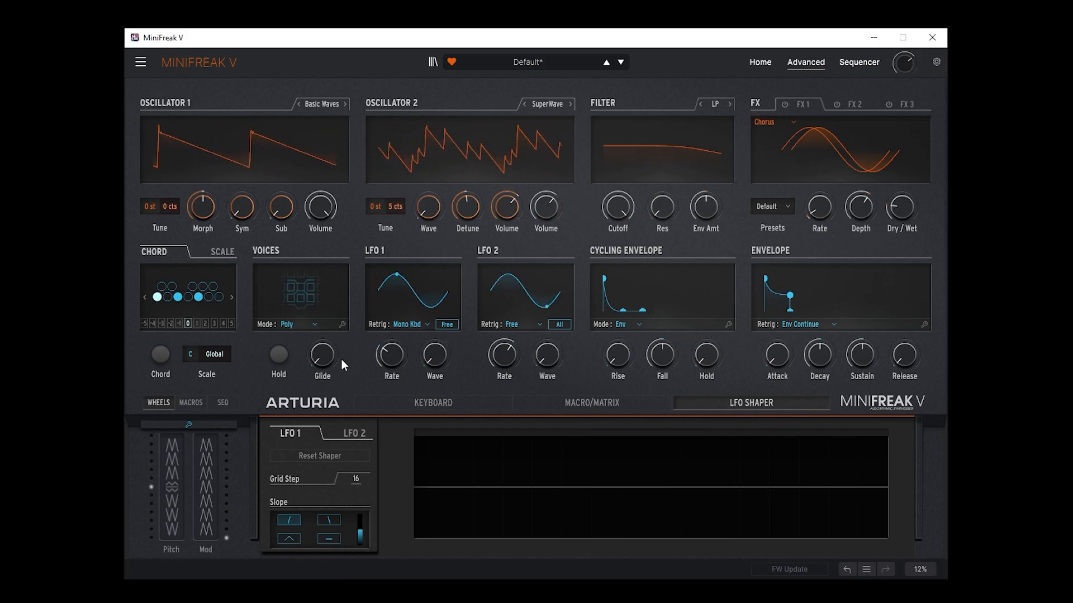
Set the voice mode to Mono and play a low note on the on-screen keyboard
{"action": "left_click", "coordinate": [297, 324]}
{"action": "left_click", "coordinate": [307, 357]}
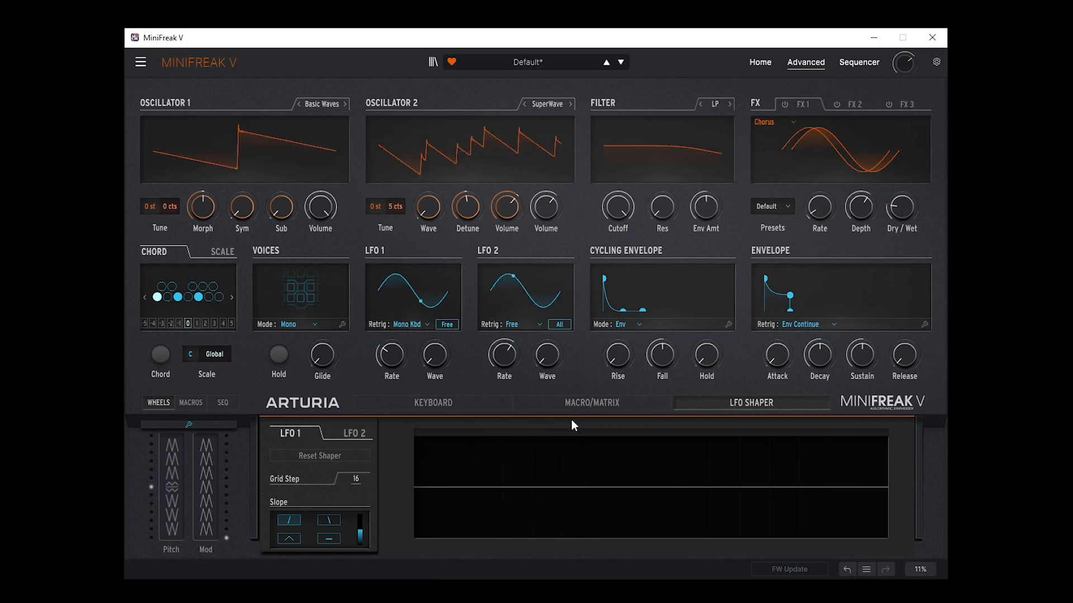
{"action": "left_click", "coordinate": [425, 403]}
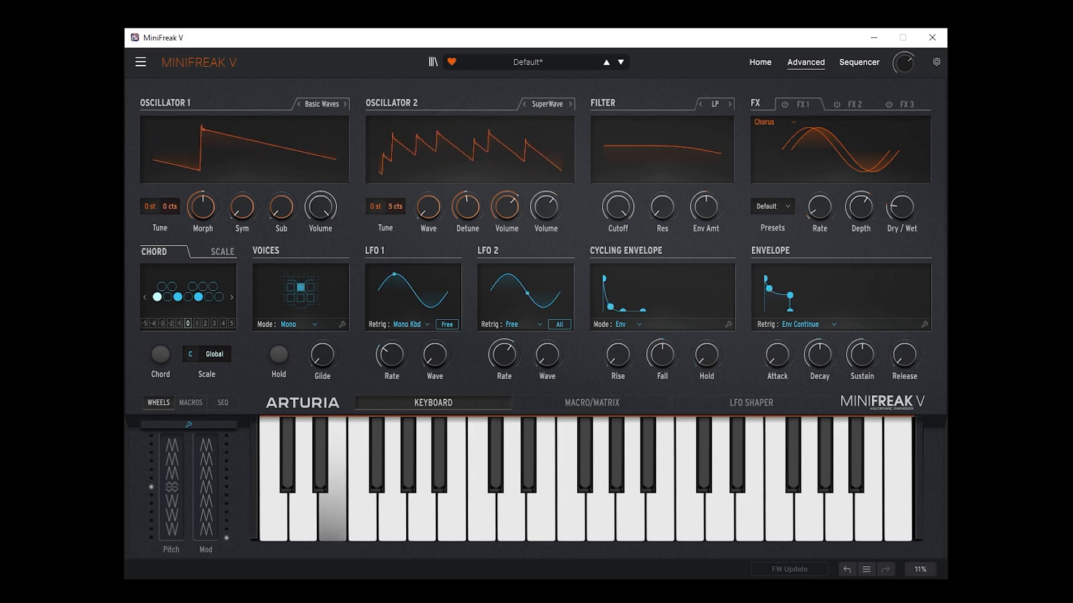
{"action": "left_click", "coordinate": [328, 517]}
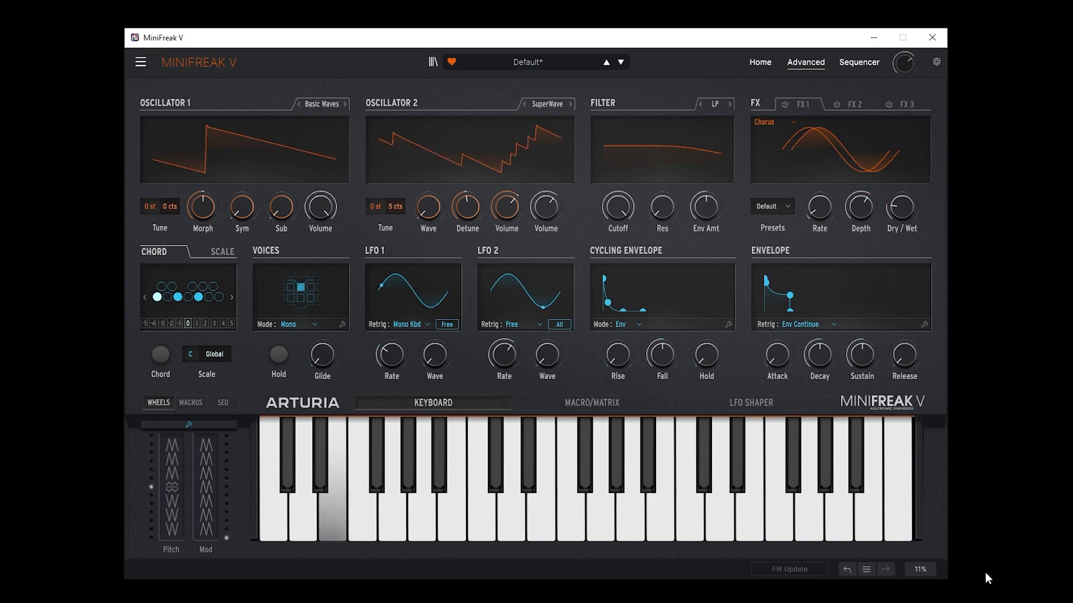
Route LFO 1 to the filter Cutoff in the modulation matrix
{"action": "left_click", "coordinate": [585, 403]}
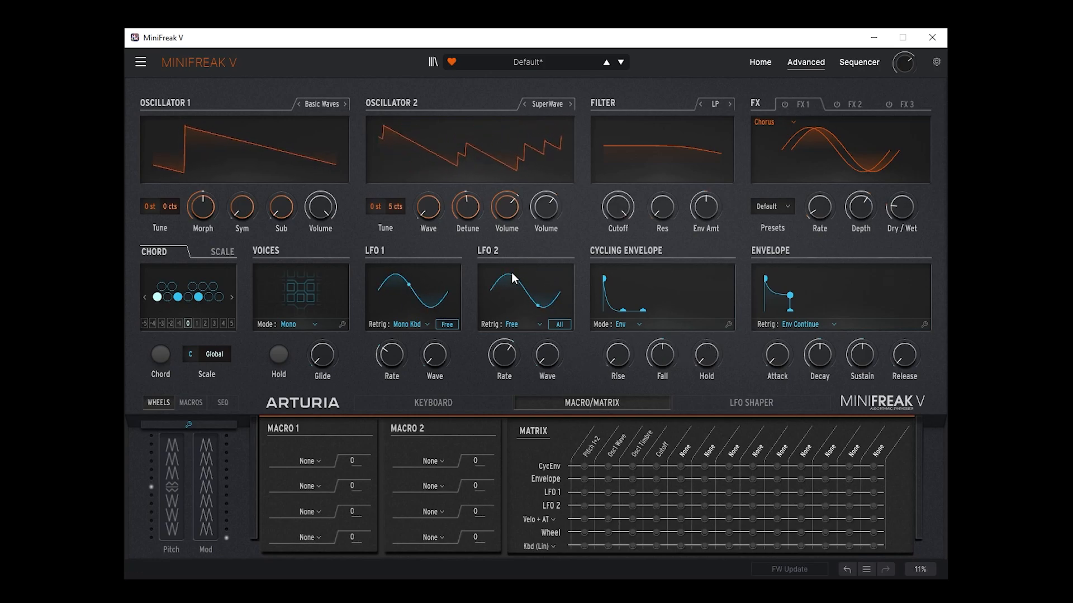
{"action": "mouse_move", "coordinate": [611, 206]}
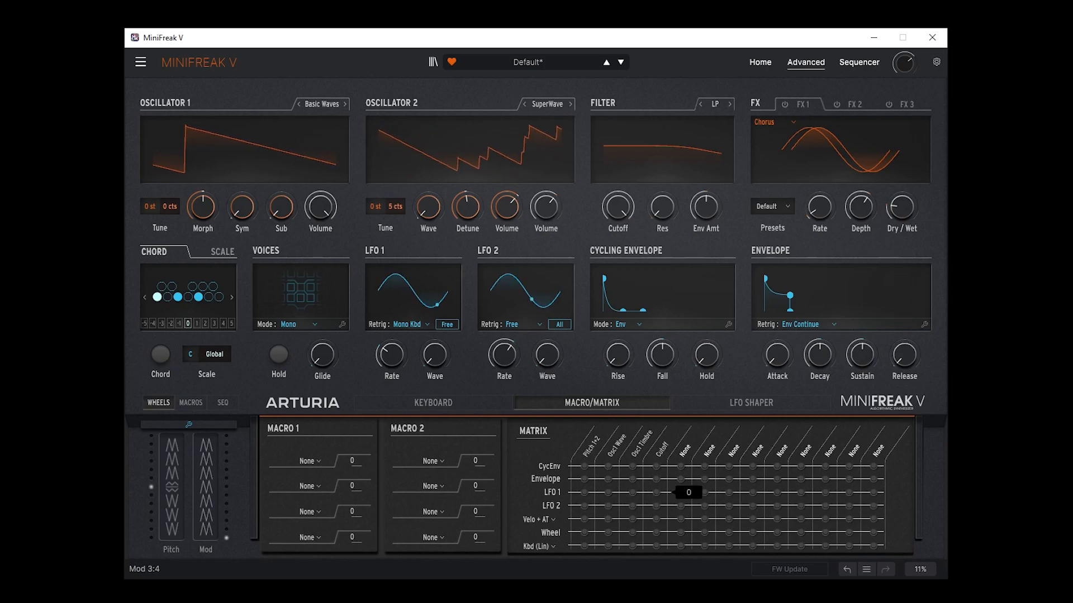
{"action": "left_click_drag", "start_coordinate": [657, 492], "coordinate": [655, 489]}
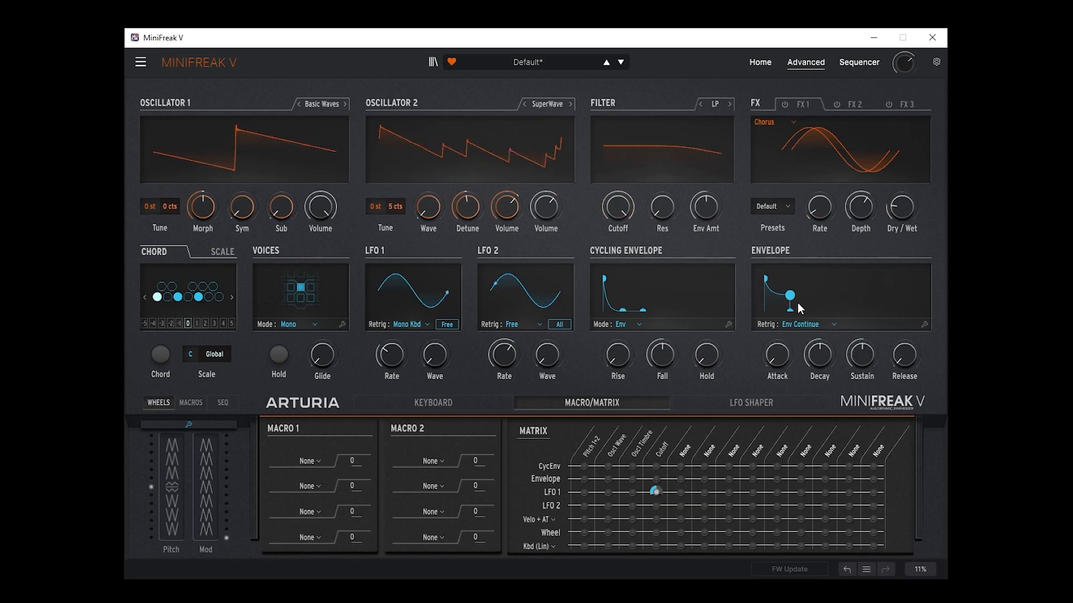
Lower the filter cutoff to about 30 with more resonance, and readjust the amount of LFO 1 modulation on Cutoff
{"action": "left_click_drag", "start_coordinate": [618, 207], "coordinate": [619, 280]}
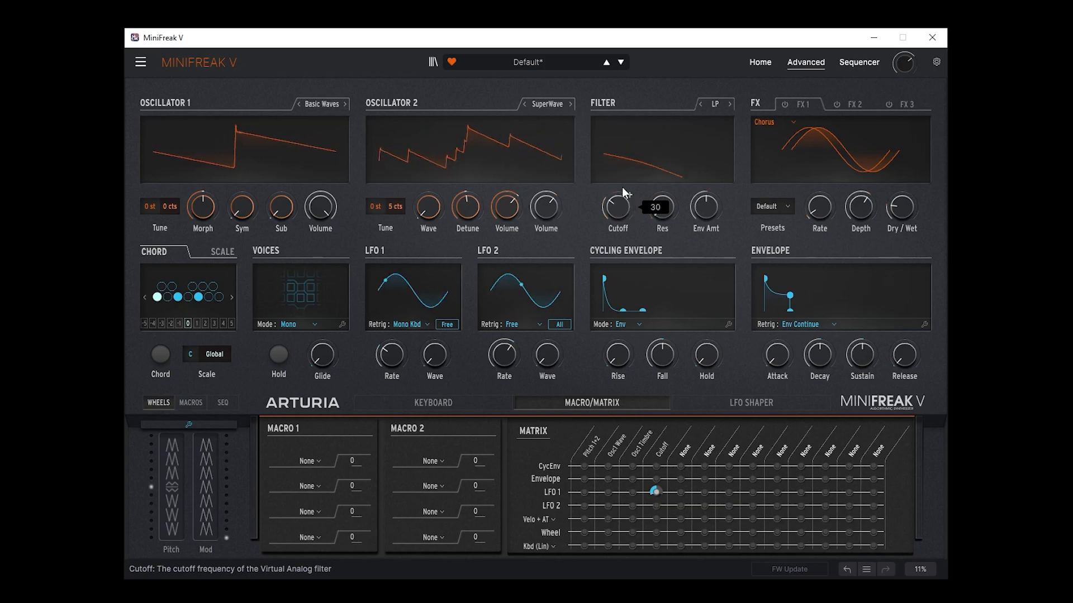
{"action": "left_click_drag", "start_coordinate": [618, 208], "coordinate": [662, 171]}
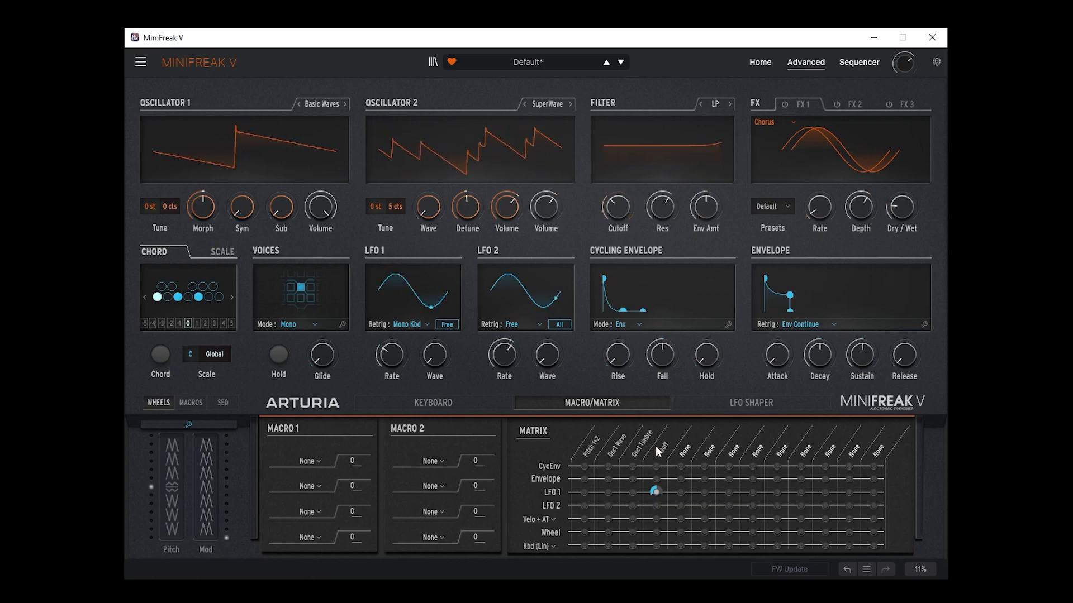
{"action": "mouse_move", "coordinate": [654, 492]}
{"action": "left_click_drag", "start_coordinate": [654, 491], "coordinate": [655, 491]}
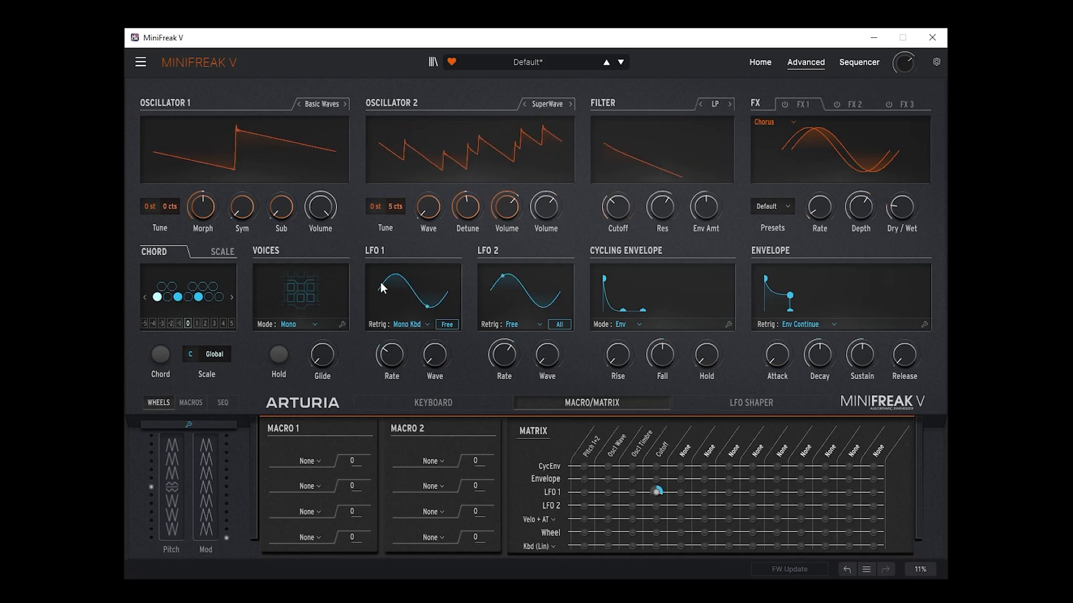
Change LFO 1's waveform from Sin to the custom Shaper wave at the end of the list
{"action": "mouse_move", "coordinate": [438, 361]}
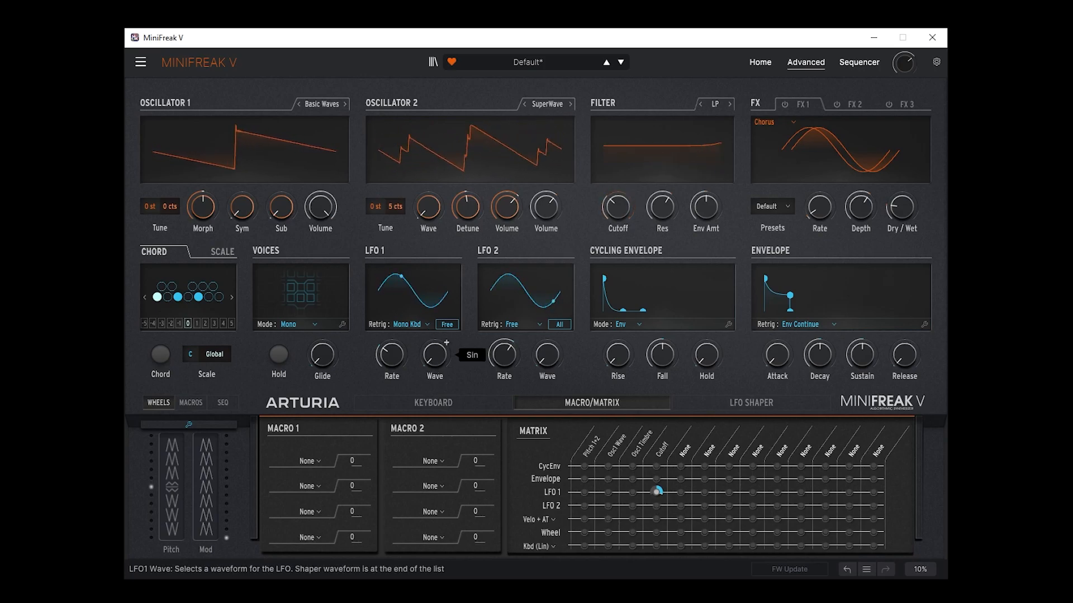
{"action": "left_click_drag", "start_coordinate": [438, 361], "coordinate": [438, 273]}
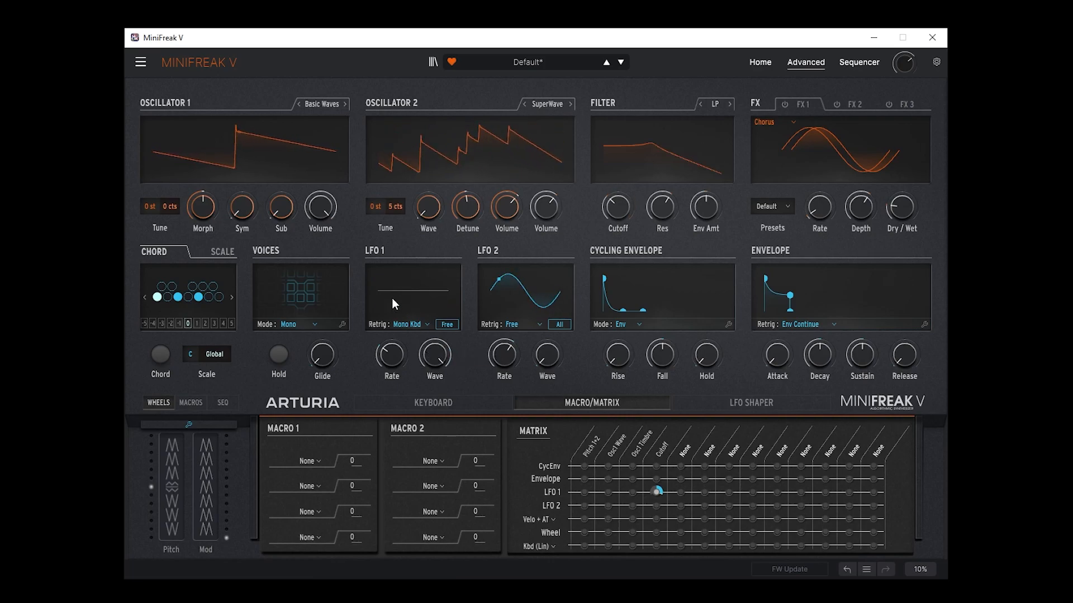
Set LFO 1's rate type to All and raise its rate
{"action": "mouse_move", "coordinate": [394, 359]}
{"action": "left_mouse_down"}
{"action": "mouse_move", "coordinate": [393, 333]}
{"action": "mouse_move", "coordinate": [393, 369]}
{"action": "left_mouse_up"}
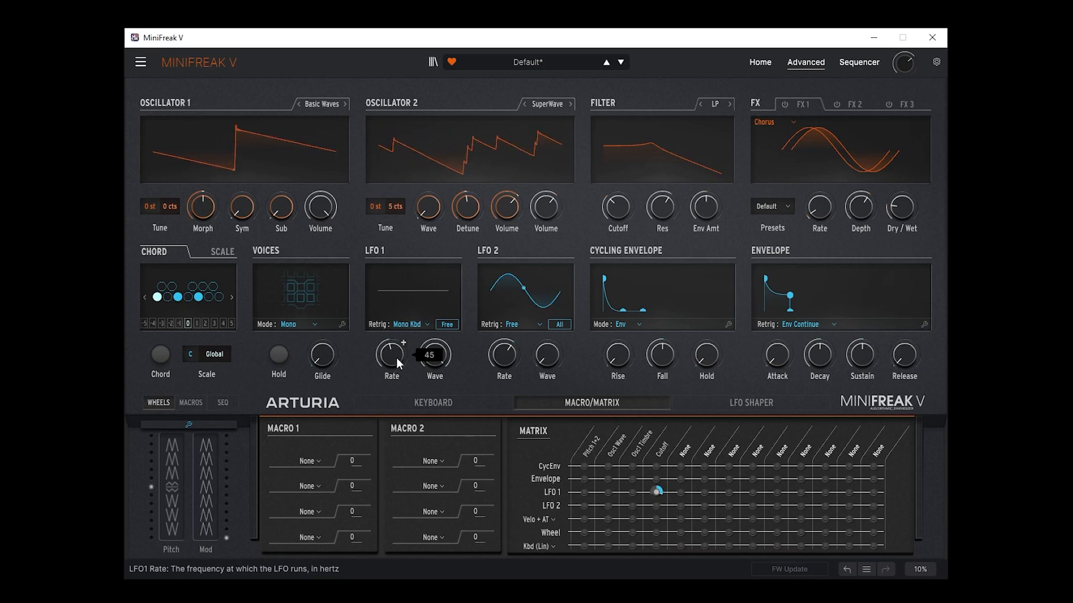
{"action": "left_click", "coordinate": [447, 325]}
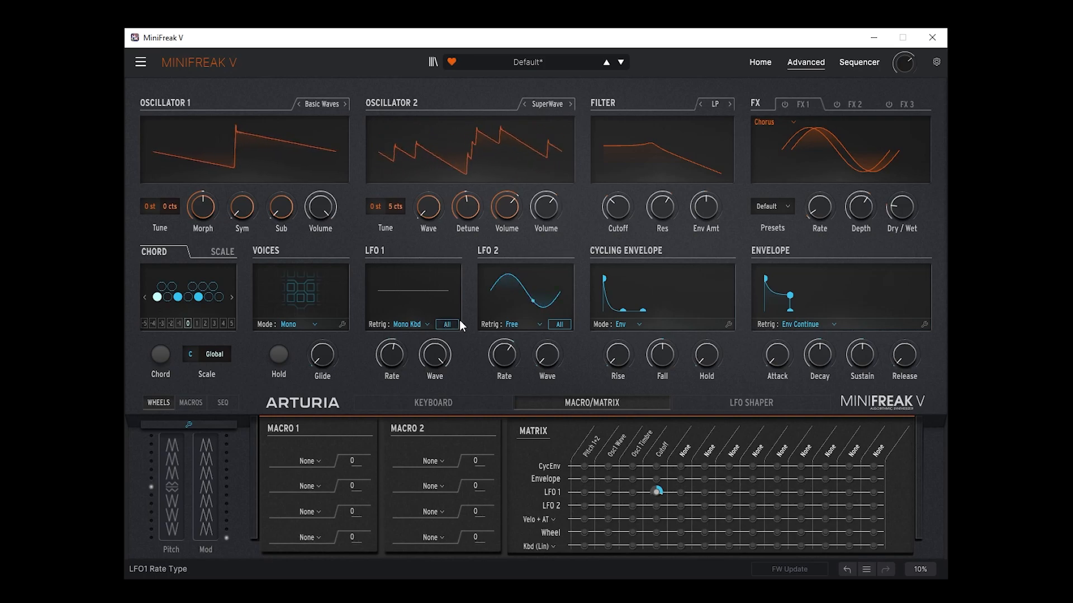
{"action": "mouse_move", "coordinate": [403, 343]}
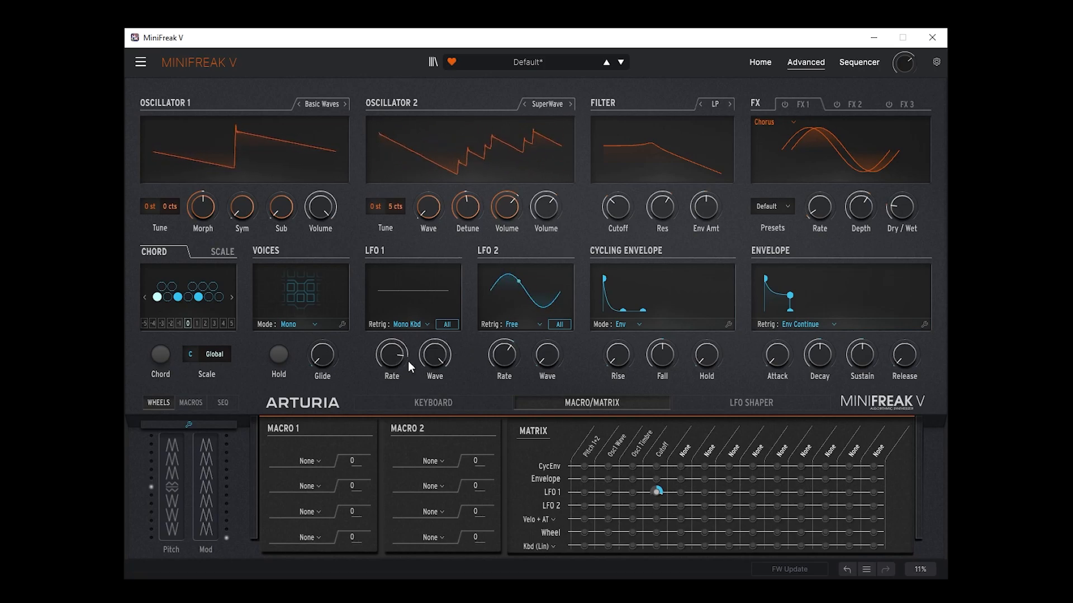
Leave LFO 1's retrigger on Mono Kbd and open the LFO Shaper editor
{"action": "left_click", "coordinate": [413, 326]}
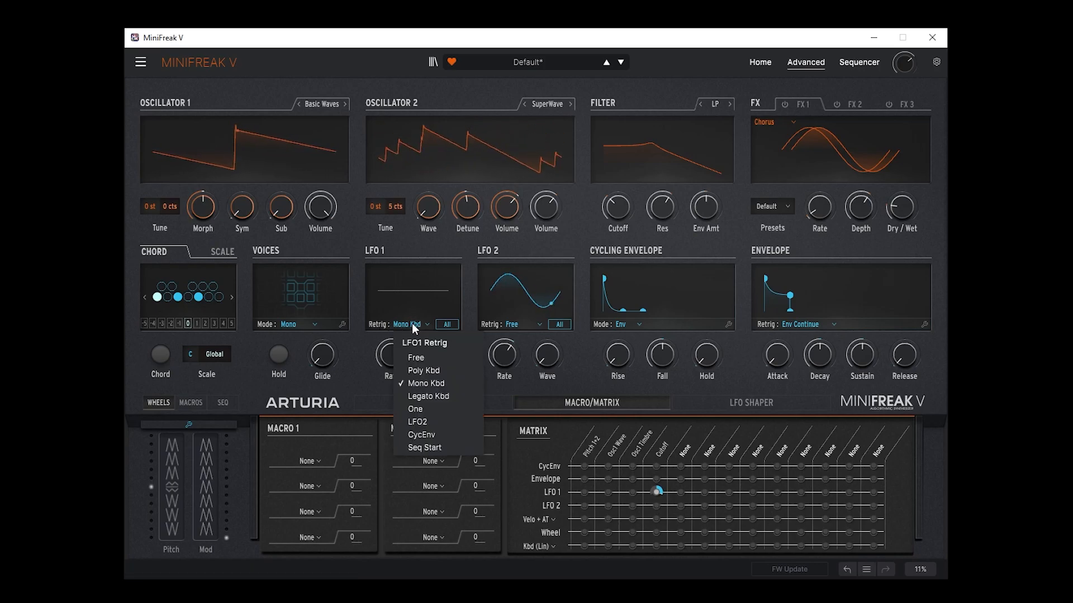
{"action": "left_click", "coordinate": [411, 323]}
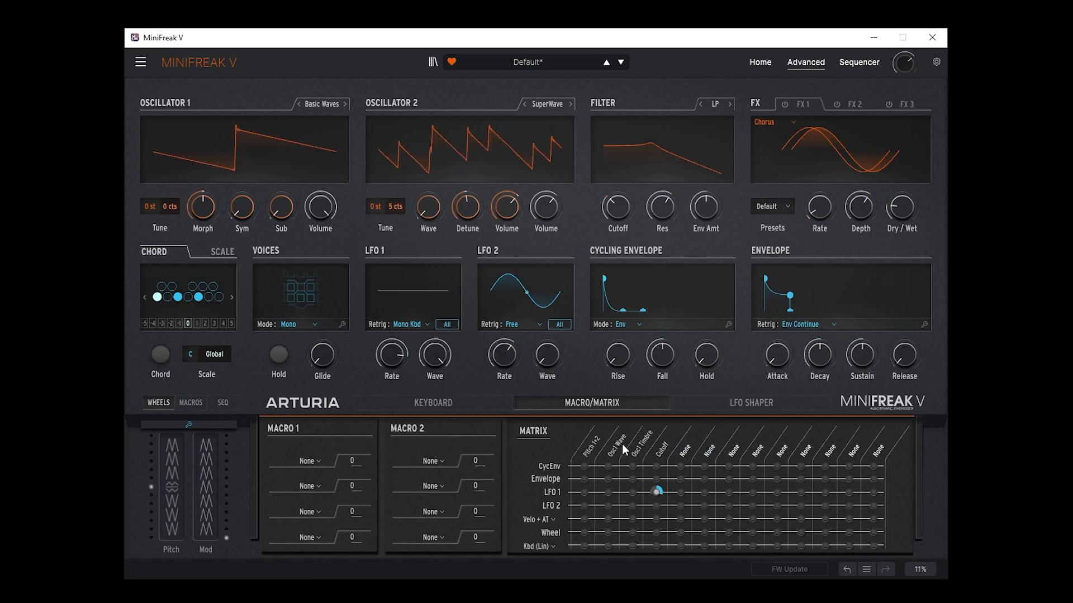
{"action": "mouse_move", "coordinate": [617, 212]}
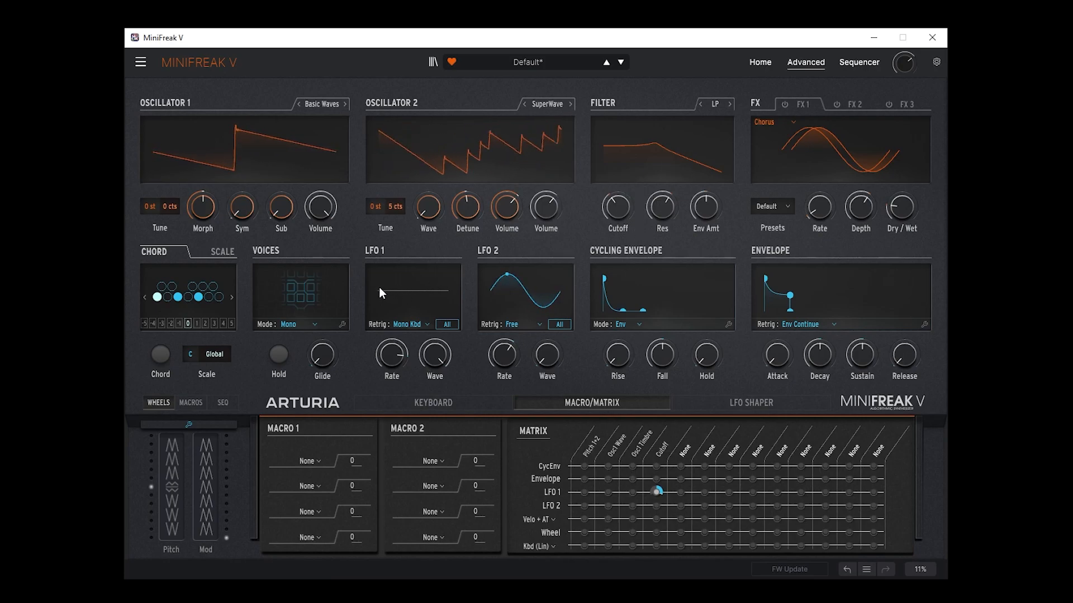
{"action": "left_click", "coordinate": [737, 400]}
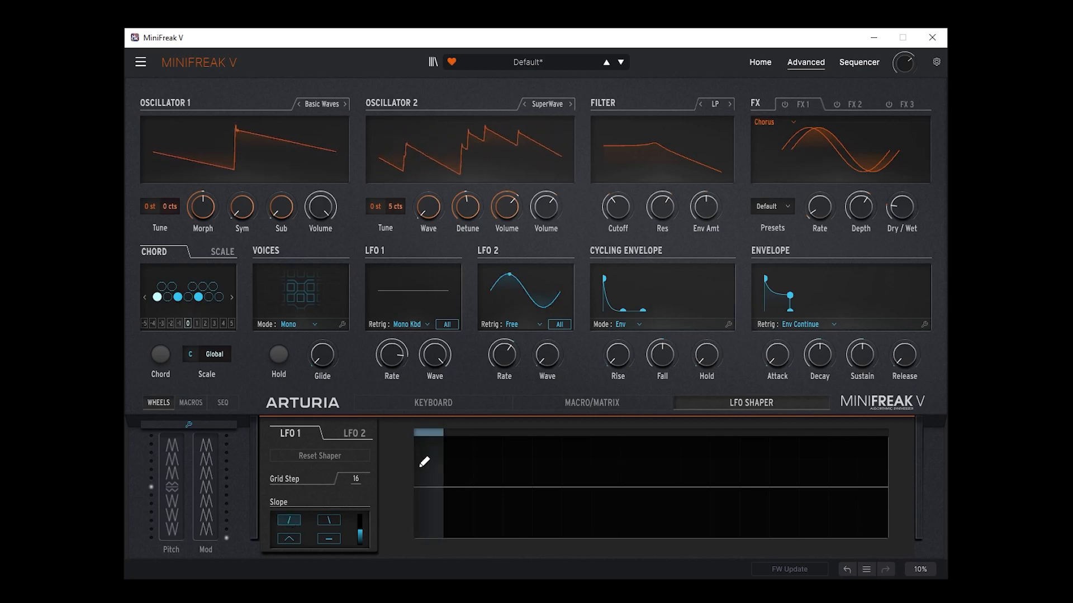
Draw a freehand pattern of rising and falling ramps across all 16 steps of the LFO 1 shaper
{"action": "mouse_move", "coordinate": [434, 452]}
{"action": "left_mouse_down"}
{"action": "mouse_move", "coordinate": [428, 445]}
{"action": "mouse_move", "coordinate": [427, 496]}
{"action": "mouse_move", "coordinate": [425, 442]}
{"action": "mouse_move", "coordinate": [421, 505]}
{"action": "mouse_move", "coordinate": [424, 438]}
{"action": "mouse_move", "coordinate": [428, 505]}
{"action": "mouse_move", "coordinate": [429, 446]}
{"action": "mouse_move", "coordinate": [465, 448]}
{"action": "mouse_move", "coordinate": [517, 486]}
{"action": "mouse_move", "coordinate": [605, 469]}
{"action": "mouse_move", "coordinate": [714, 501]}
{"action": "mouse_move", "coordinate": [809, 486]}
{"action": "mouse_move", "coordinate": [886, 508]}
{"action": "mouse_move", "coordinate": [931, 436]}
{"action": "left_mouse_up"}
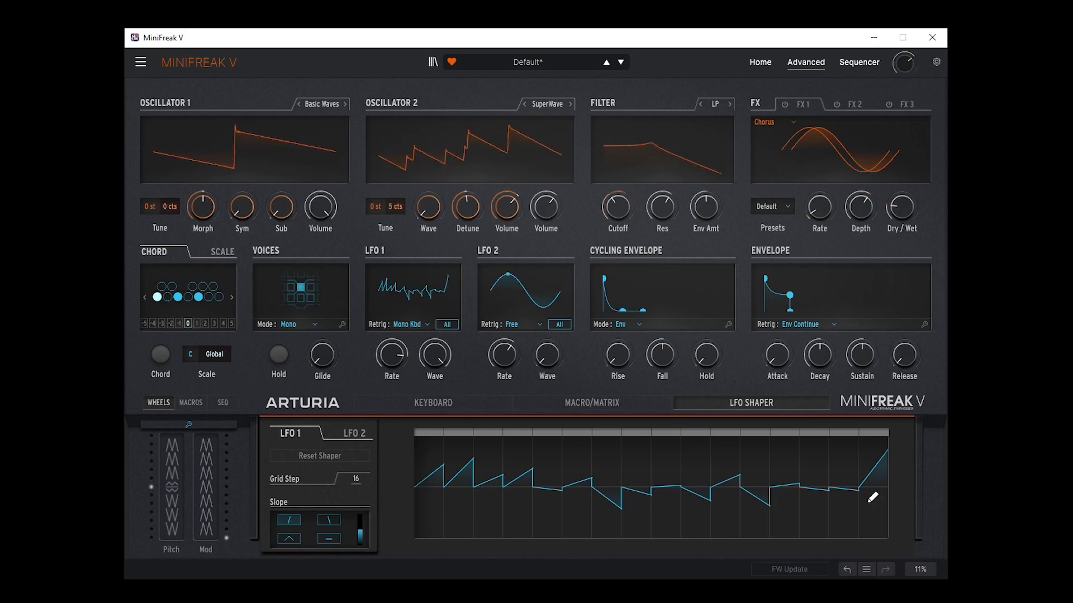
Raise the filter cutoff and reduce the resonance slightly
{"action": "left_click_drag", "start_coordinate": [619, 210], "coordinate": [656, 250]}
{"action": "left_click_drag", "start_coordinate": [664, 209], "coordinate": [664, 189]}
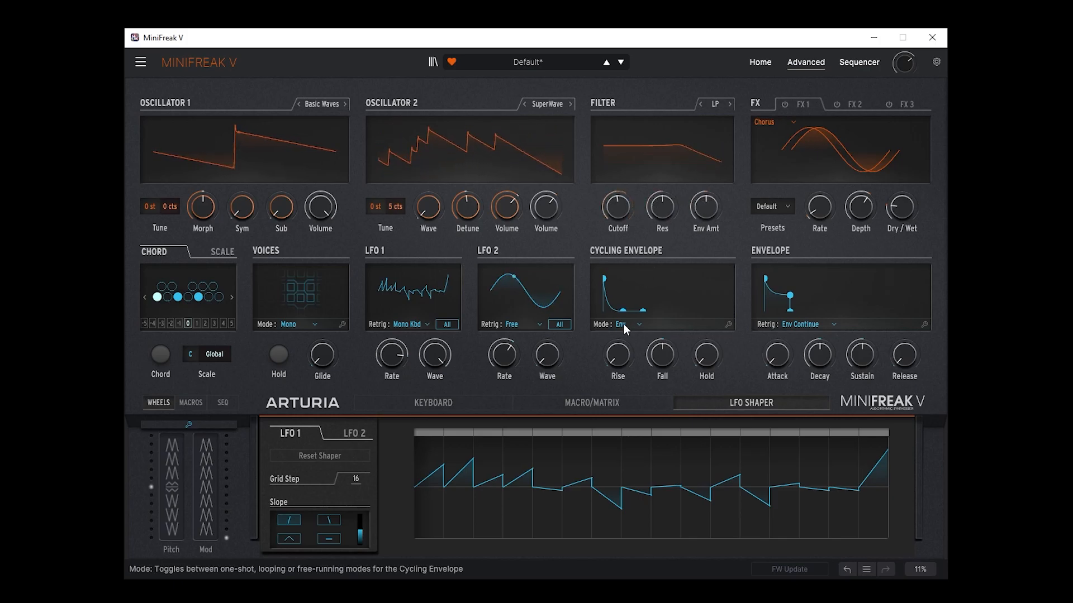
Erase every third step of the LFO 1 shape, and clear the remaining steps
{"action": "left_click", "coordinate": [491, 430]}
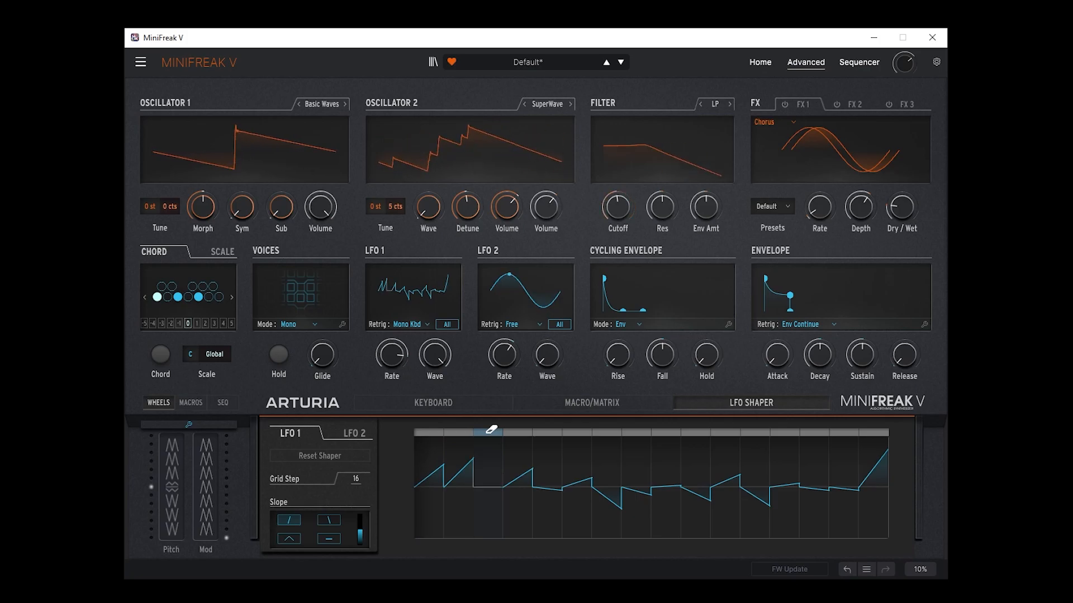
{"action": "left_click", "coordinate": [670, 431]}
{"action": "left_click", "coordinate": [757, 431]}
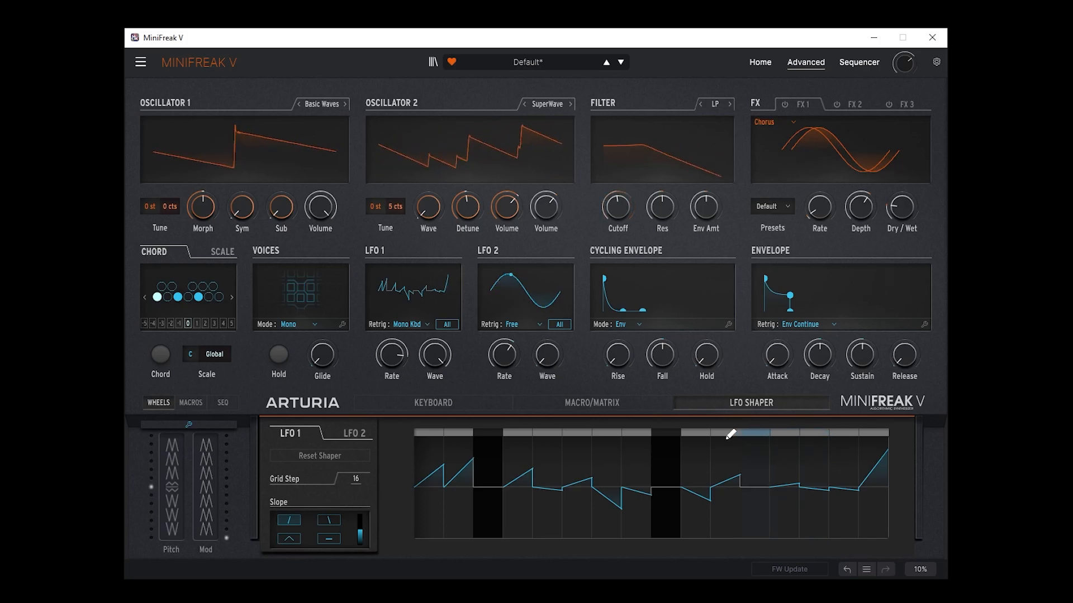
{"action": "left_click", "coordinate": [583, 430]}
{"action": "left_click", "coordinate": [845, 432]}
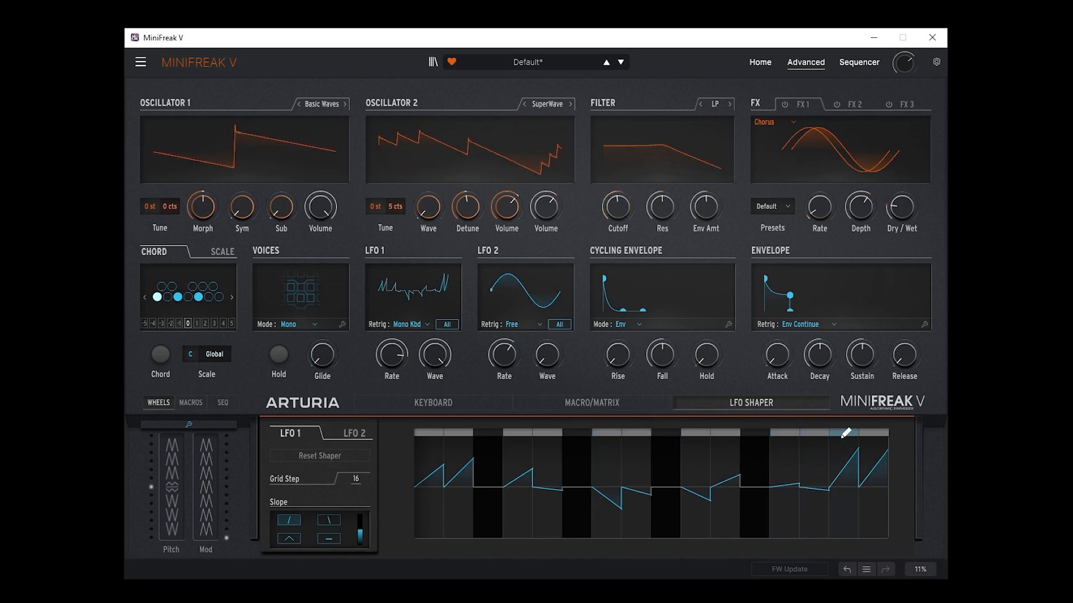
{"action": "left_click", "coordinate": [847, 433]}
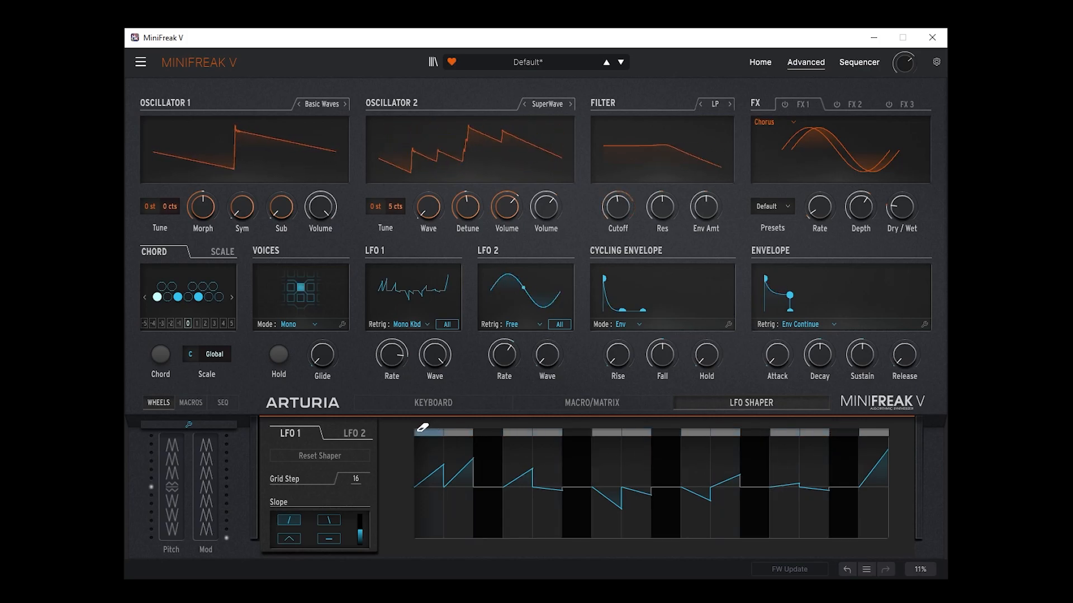
{"action": "left_click_drag", "start_coordinate": [423, 428], "coordinate": [902, 425]}
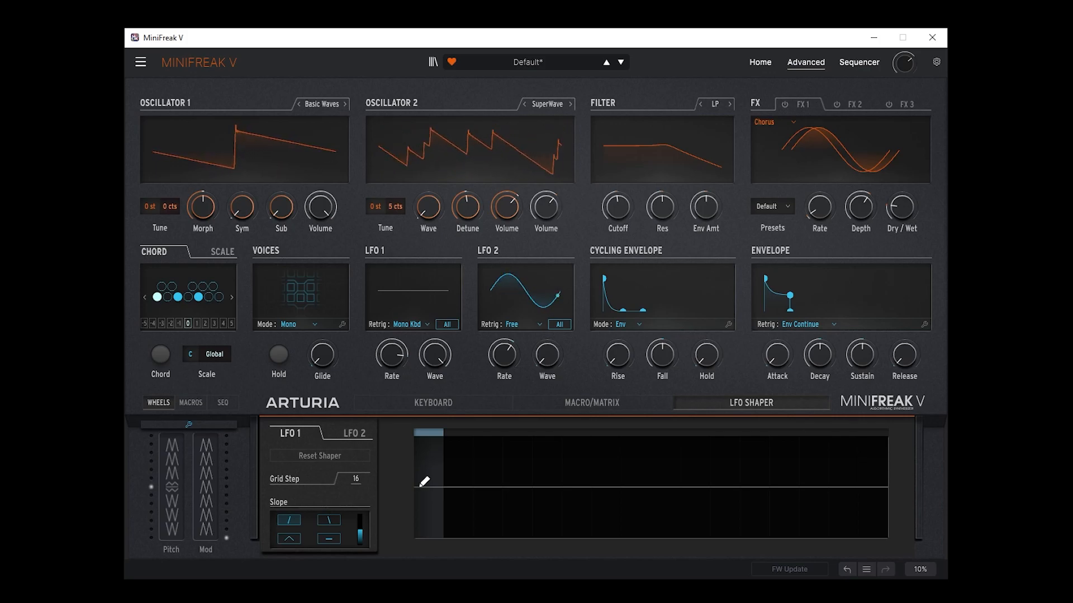
Draw a new 16-step LFO 1 shape with ramps of varying height above and below the centre line
{"action": "left_click_drag", "start_coordinate": [437, 476], "coordinate": [488, 449]}
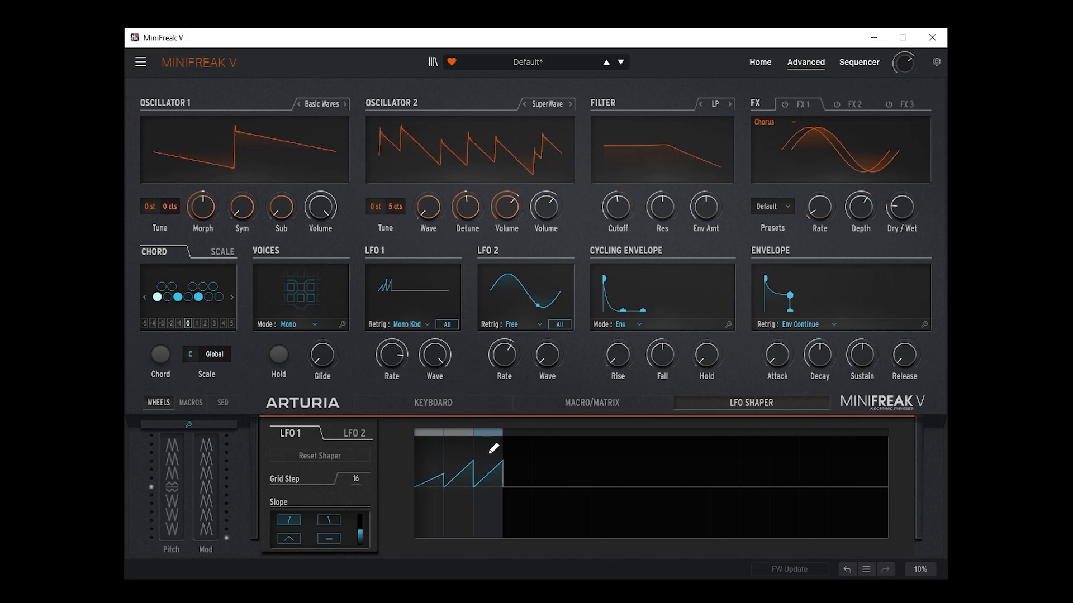
{"action": "left_click", "coordinate": [494, 461]}
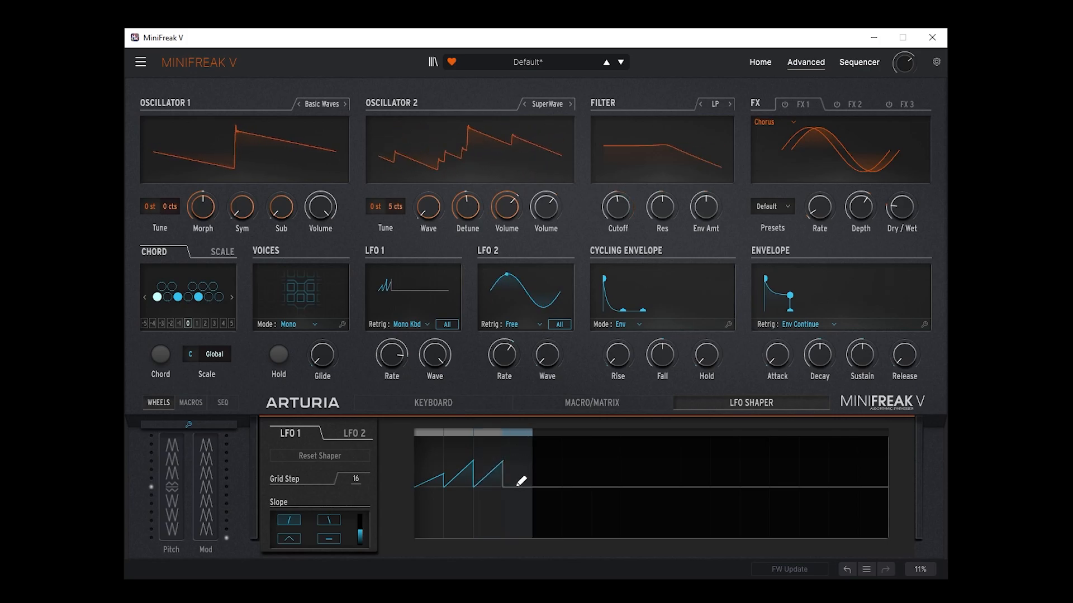
{"action": "left_click_drag", "start_coordinate": [519, 498], "coordinate": [518, 514]}
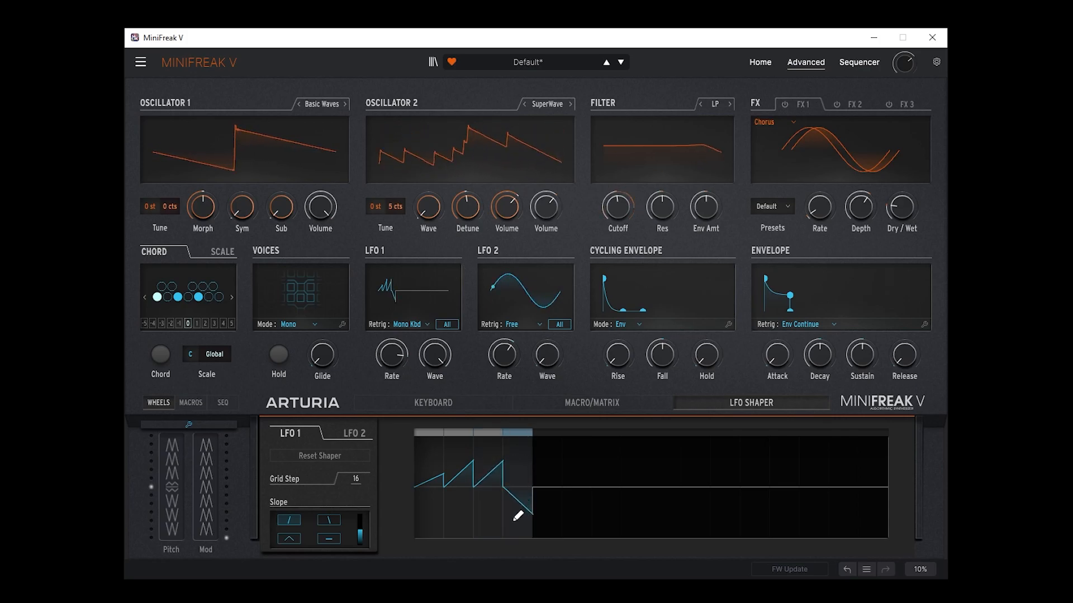
{"action": "mouse_move", "coordinate": [556, 481]}
{"action": "left_mouse_down"}
{"action": "mouse_move", "coordinate": [611, 455]}
{"action": "mouse_move", "coordinate": [559, 433]}
{"action": "mouse_move", "coordinate": [567, 430]}
{"action": "mouse_move", "coordinate": [631, 468]}
{"action": "mouse_move", "coordinate": [635, 530]}
{"action": "mouse_move", "coordinate": [673, 472]}
{"action": "mouse_move", "coordinate": [759, 503]}
{"action": "mouse_move", "coordinate": [790, 479]}
{"action": "mouse_move", "coordinate": [887, 514]}
{"action": "left_mouse_up"}
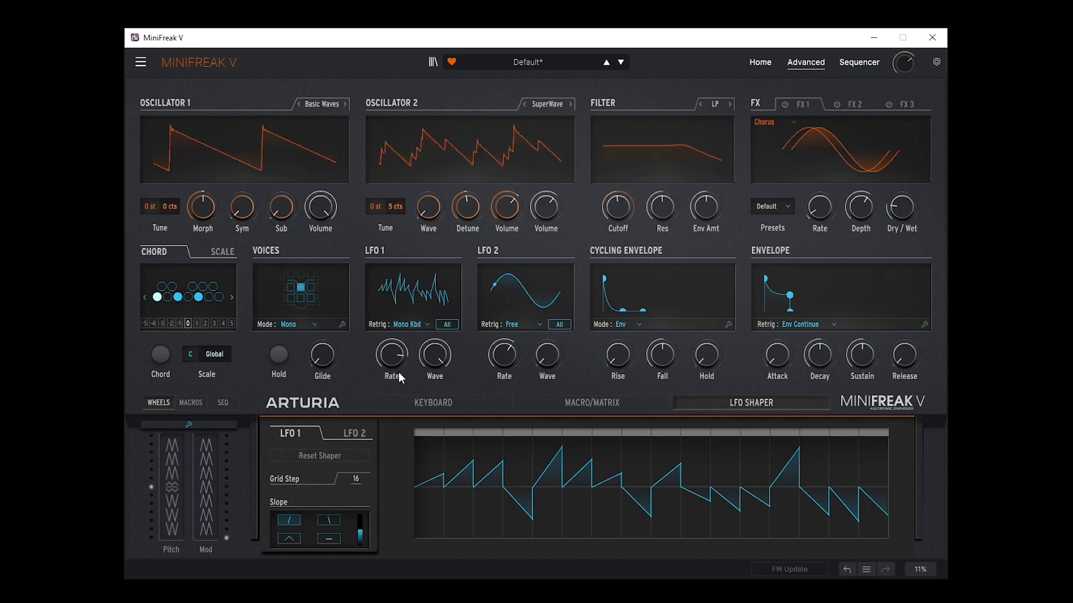
Raise the filter cutoff and resonance, and reduce the LFO 1 rate slightly
{"action": "mouse_move", "coordinate": [402, 362]}
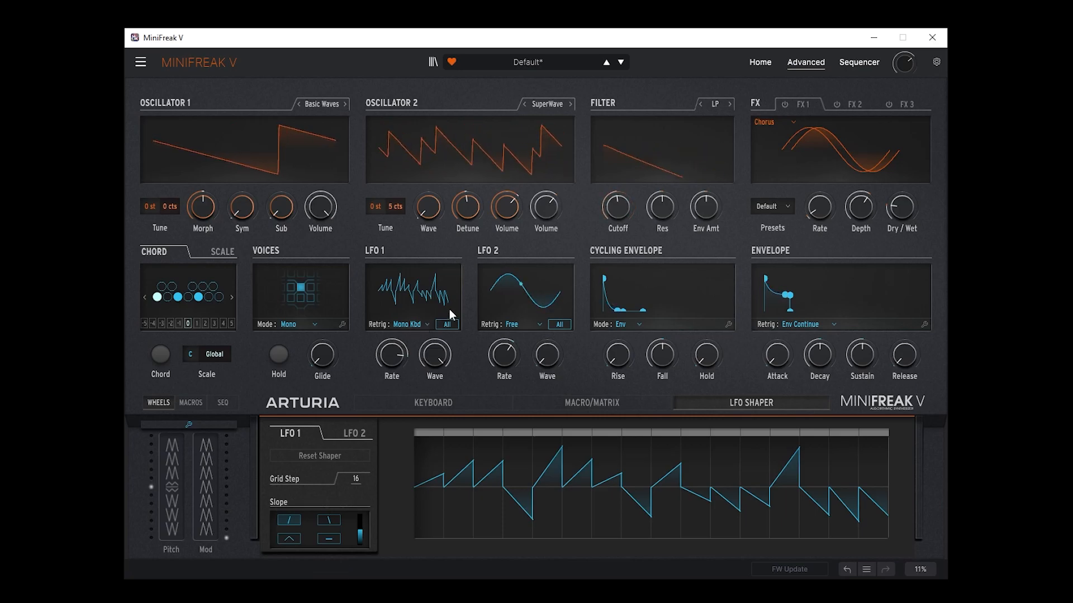
{"action": "left_click_drag", "start_coordinate": [615, 199], "coordinate": [667, 198]}
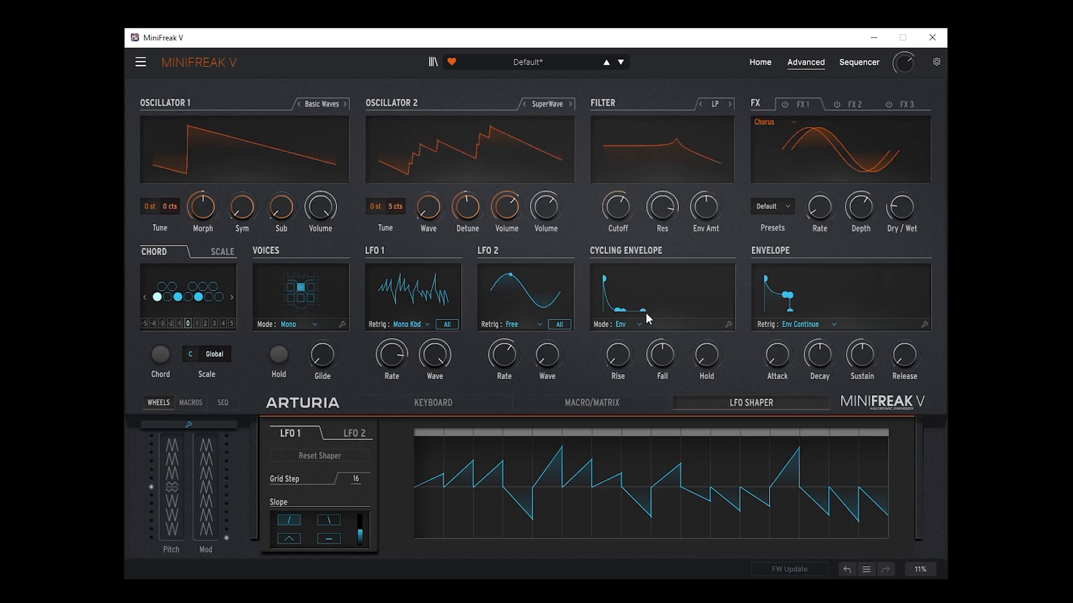
{"action": "mouse_move", "coordinate": [666, 343]}
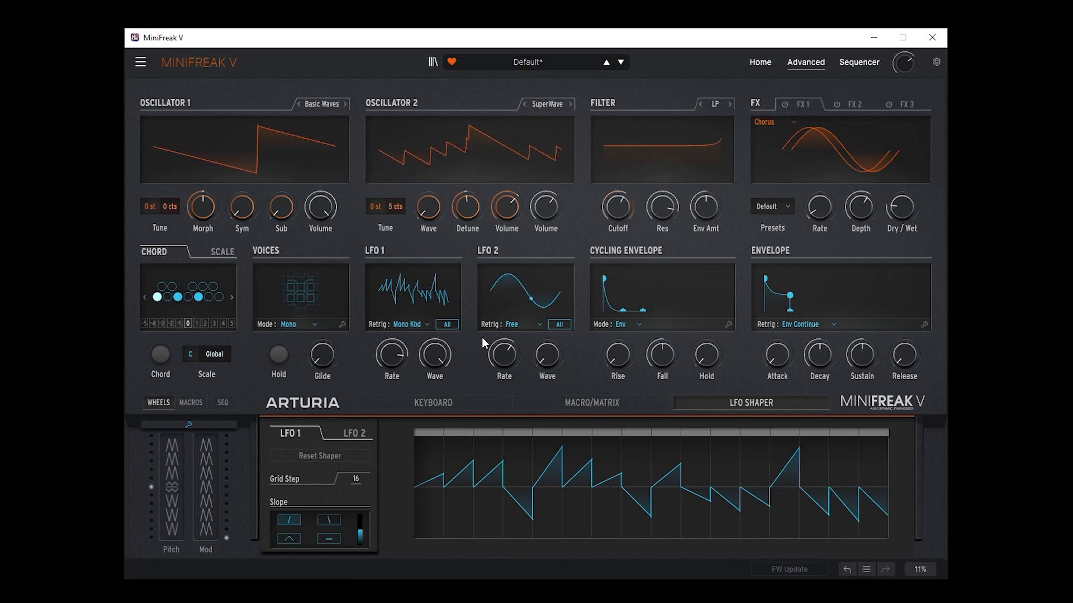
{"action": "mouse_move", "coordinate": [403, 343]}
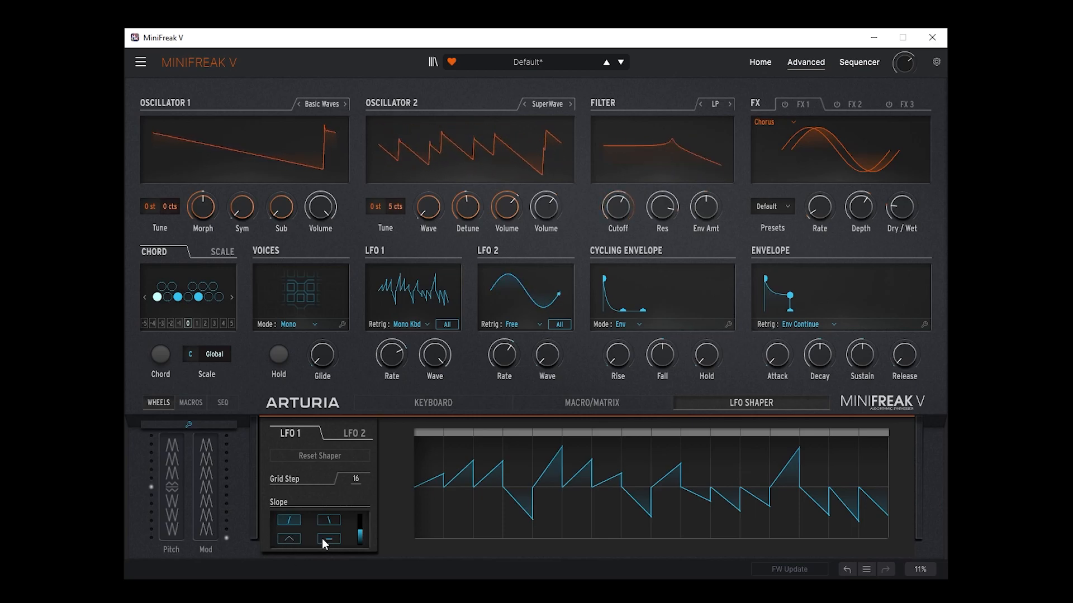
Redraw step 2 of the LFO 1 shape as a ramp below the centre line and step 4 as a rising ramp above it
{"action": "left_click", "coordinate": [461, 482]}
{"action": "left_click", "coordinate": [525, 457]}
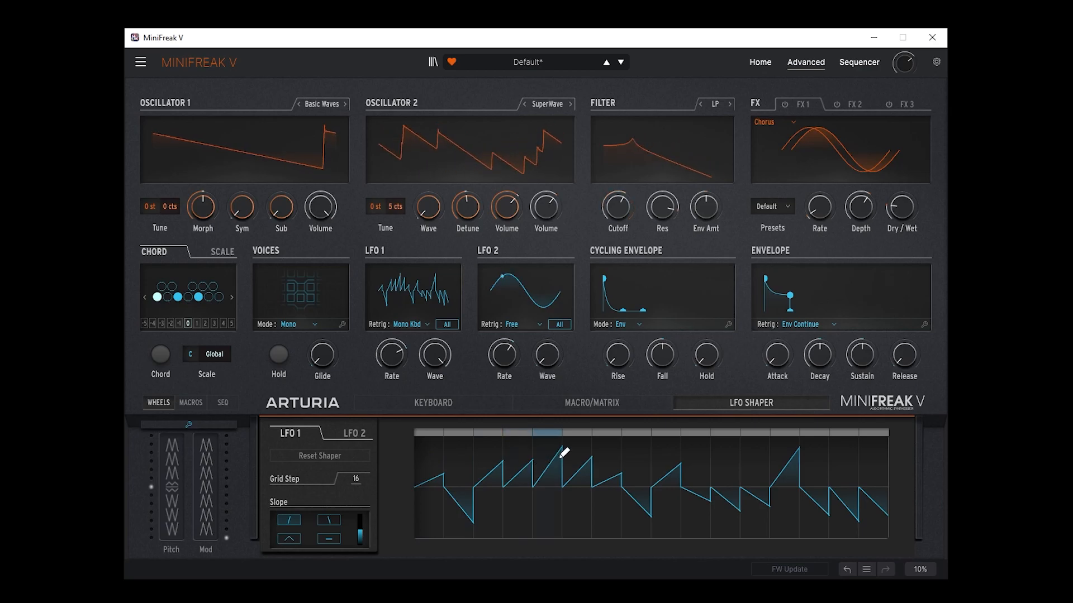
Clear steps 6 and 7 of the LFO 1 shape and redraw them as a flat plateau at step 5's peak followed by a fall to centre
{"action": "left_click", "coordinate": [579, 429]}
{"action": "left_click", "coordinate": [609, 429]}
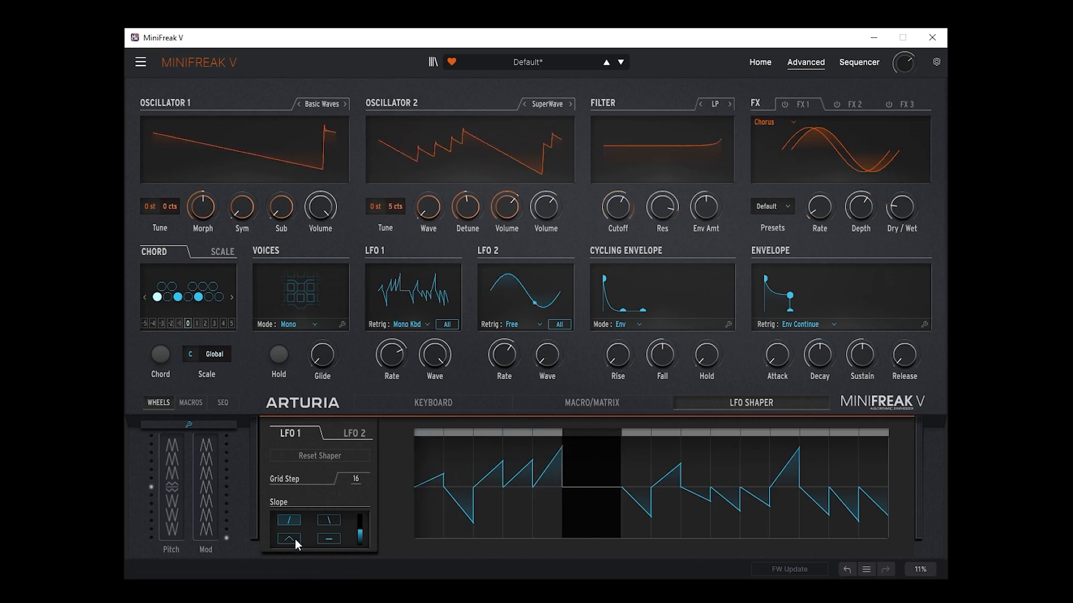
{"action": "left_click", "coordinate": [329, 539]}
{"action": "left_click", "coordinate": [581, 444]}
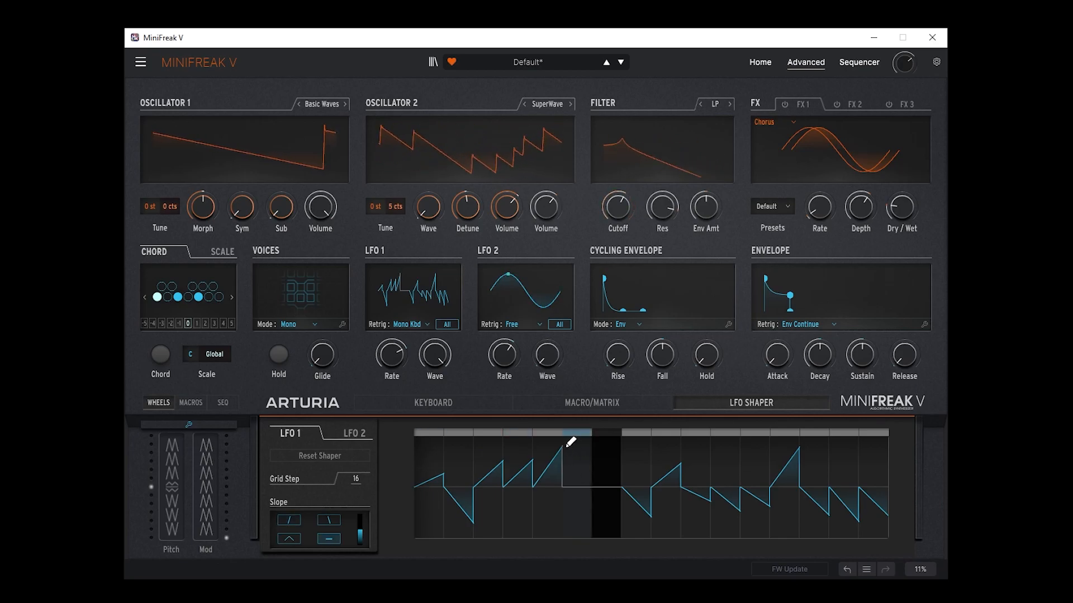
{"action": "left_click", "coordinate": [593, 433]}
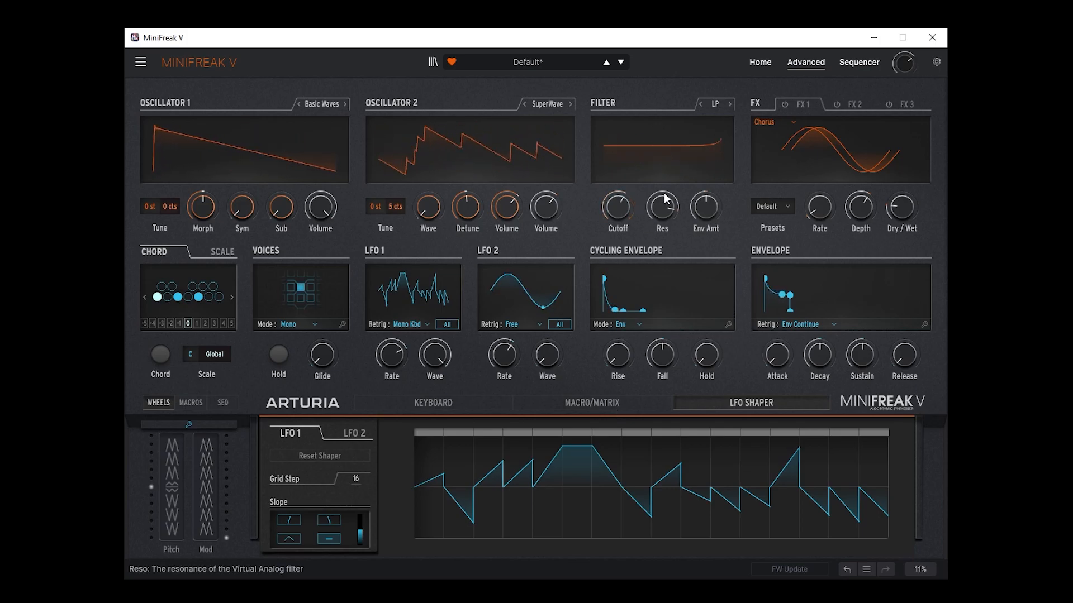
Set the filter resonance to 60 and Oscillator 2's output volume to 68.4, and raise the filter cutoff
{"action": "left_click_drag", "start_coordinate": [659, 201], "coordinate": [659, 216]}
{"action": "left_click_drag", "start_coordinate": [662, 207], "coordinate": [662, 220]}
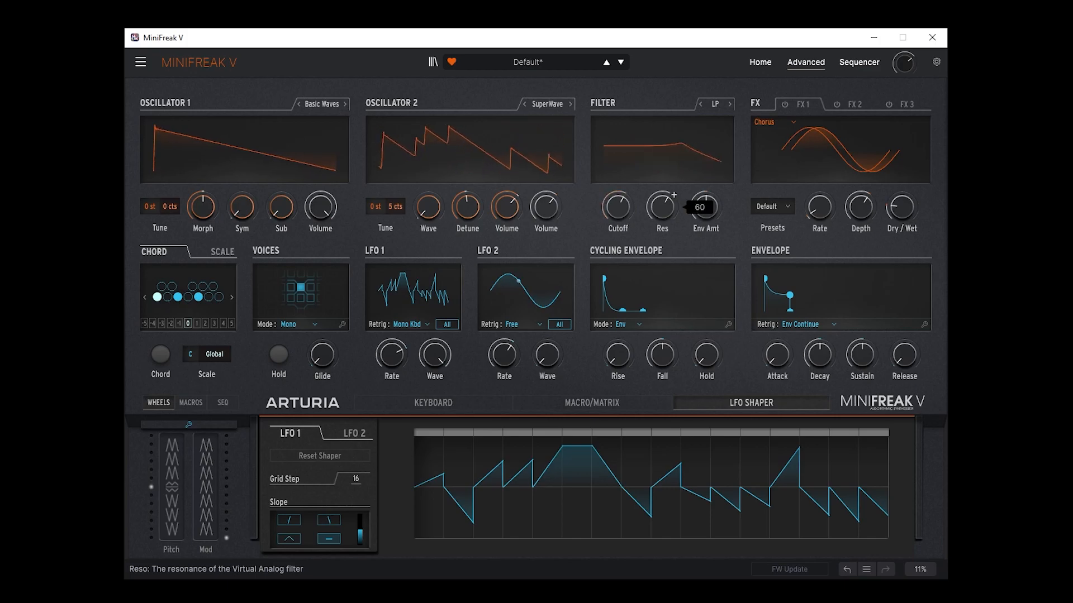
{"action": "left_click_drag", "start_coordinate": [545, 207], "coordinate": [545, 240]}
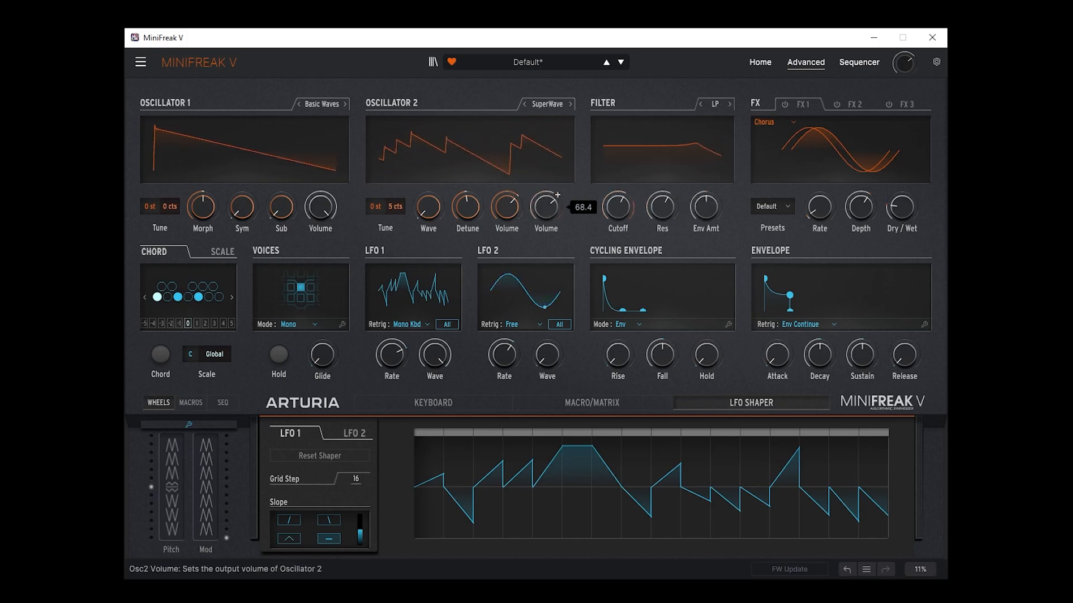
{"action": "left_click_drag", "start_coordinate": [617, 208], "coordinate": [617, 219]}
Redraw step 1 of the LFO 1 shape as a taller rising ramp and step 2 as a downward-pointing triangle
{"action": "left_click", "coordinate": [456, 499]}
{"action": "mouse_move", "coordinate": [453, 518]}
{"action": "left_mouse_down"}
{"action": "mouse_move", "coordinate": [438, 512]}
{"action": "mouse_move", "coordinate": [459, 503]}
{"action": "mouse_move", "coordinate": [438, 510]}
{"action": "mouse_move", "coordinate": [453, 522]}
{"action": "mouse_move", "coordinate": [455, 489]}
{"action": "mouse_move", "coordinate": [462, 520]}
{"action": "mouse_move", "coordinate": [481, 529]}
{"action": "mouse_move", "coordinate": [482, 444]}
{"action": "left_mouse_up"}
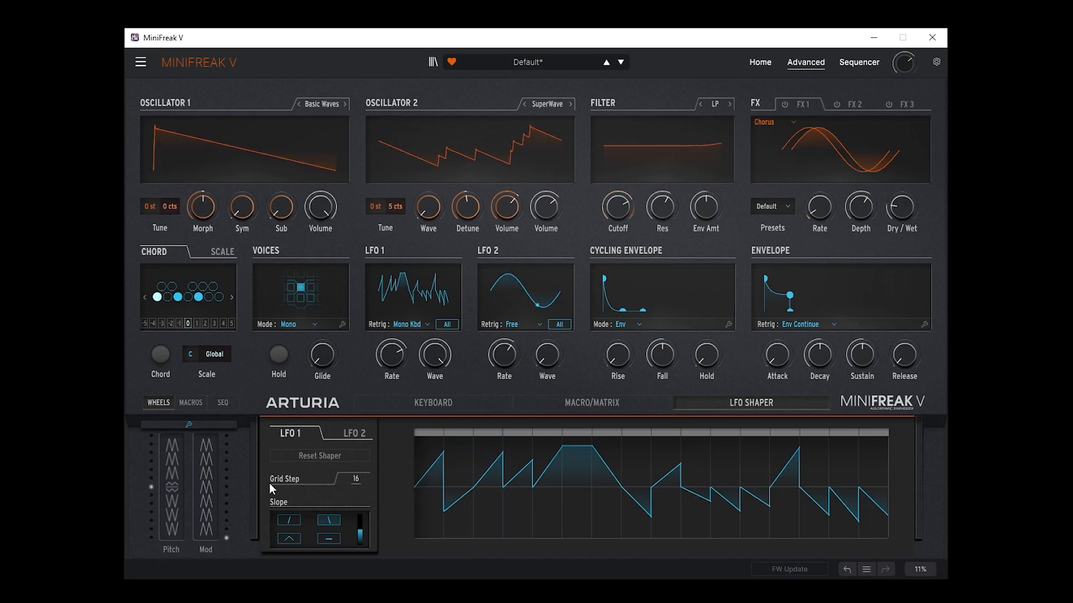
{"action": "left_click", "coordinate": [291, 539]}
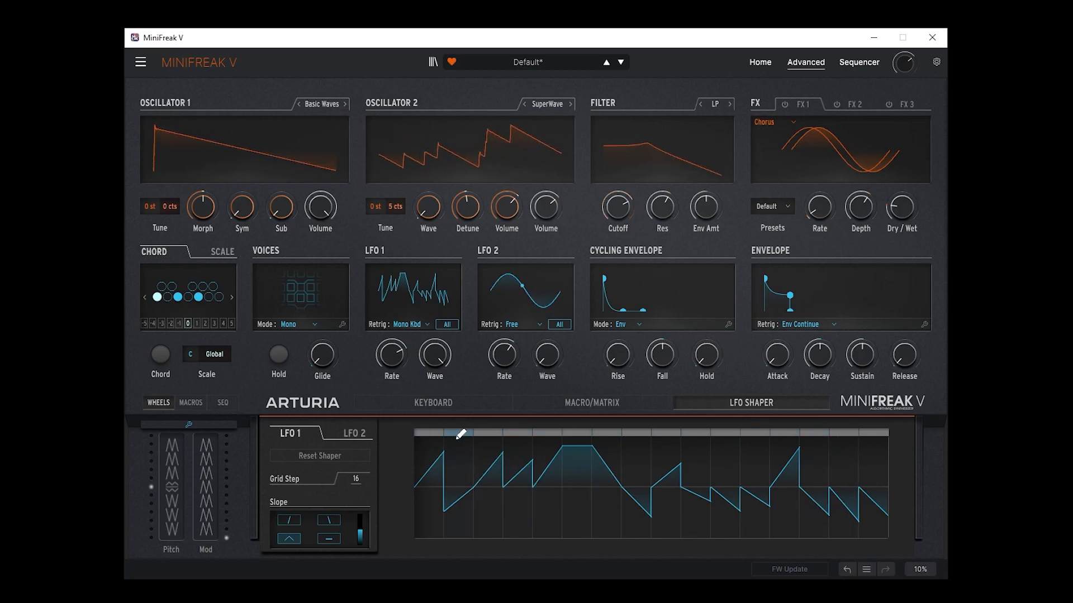
{"action": "left_click_drag", "start_coordinate": [467, 479], "coordinate": [460, 527]}
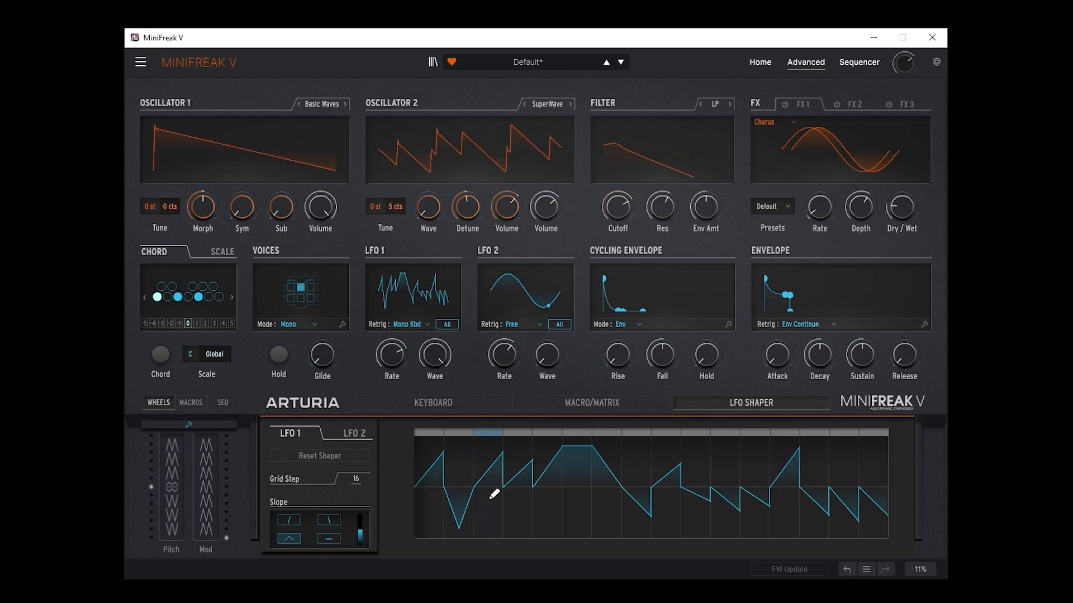
Redraw step 4 of the LFO 1 shape as a shallow downward ramp and deepen the falling ramps in steps 10 to 12 and 14 to 16
{"action": "mouse_move", "coordinate": [520, 495]}
{"action": "left_mouse_down"}
{"action": "mouse_move", "coordinate": [525, 538]}
{"action": "mouse_move", "coordinate": [523, 452]}
{"action": "mouse_move", "coordinate": [527, 489]}
{"action": "left_mouse_up"}
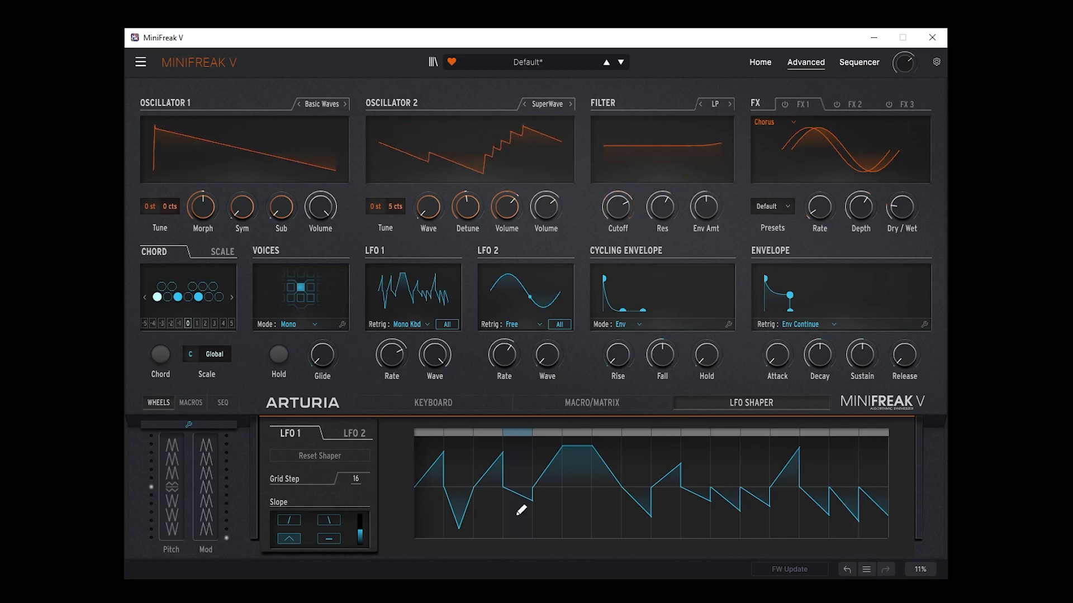
{"action": "left_click_drag", "start_coordinate": [712, 499], "coordinate": [746, 518]}
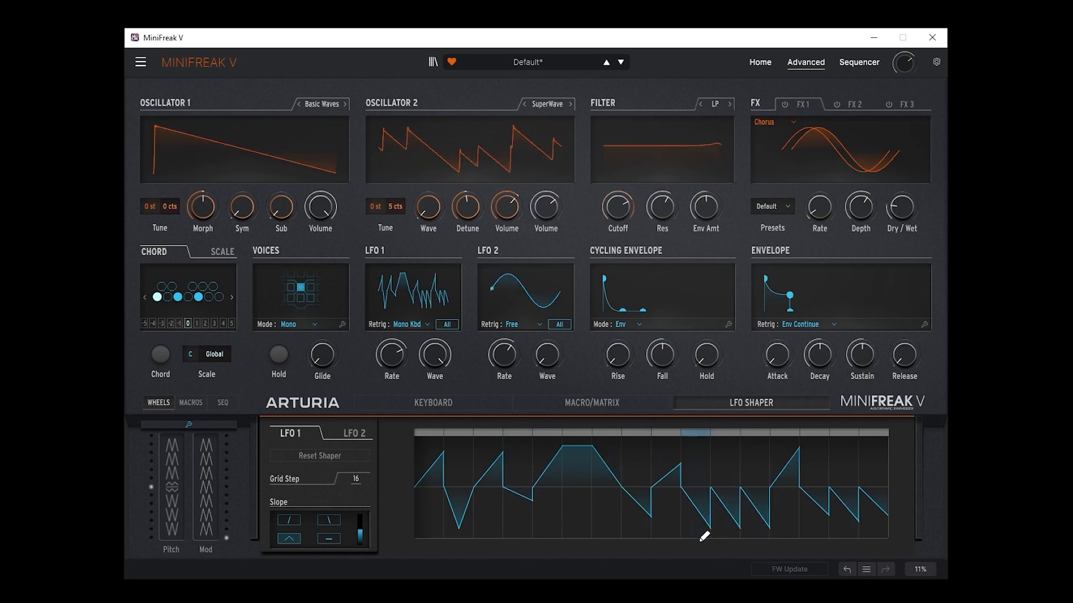
{"action": "left_click_drag", "start_coordinate": [849, 521], "coordinate": [854, 546]}
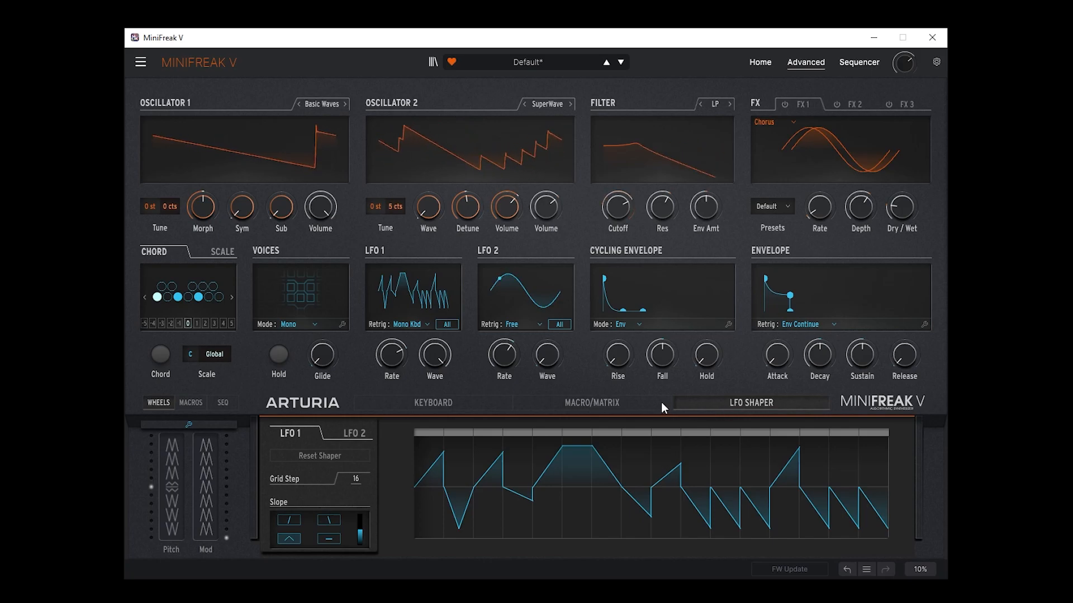
Route LFO 1 to Osc1 Wave with a positive amount in the modulation matrix and remove its Cutoff routing
{"action": "left_click", "coordinate": [591, 404]}
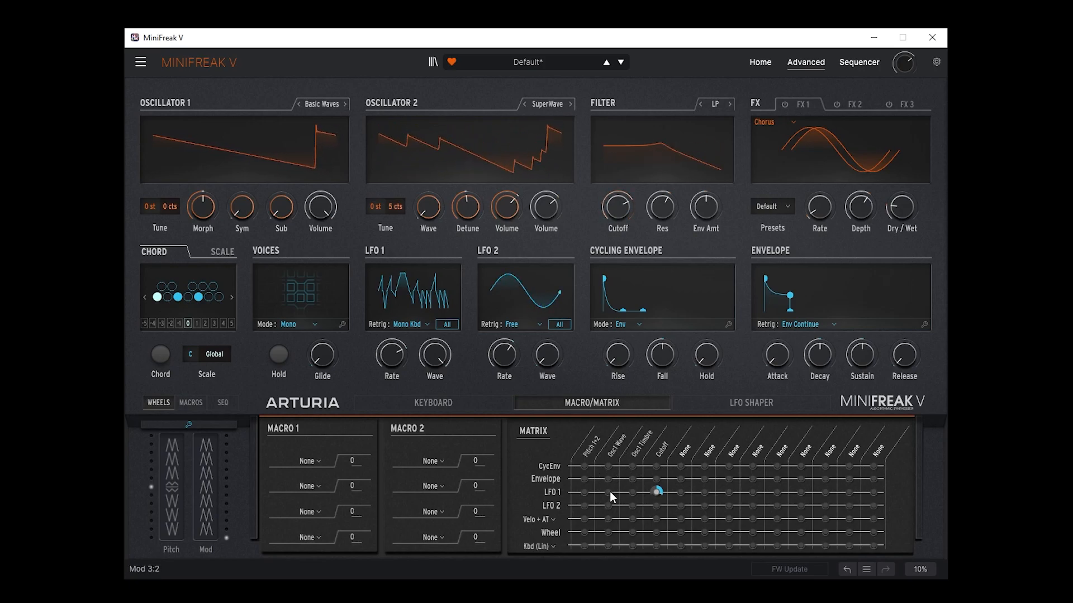
{"action": "left_click_drag", "start_coordinate": [608, 492], "coordinate": [608, 435]}
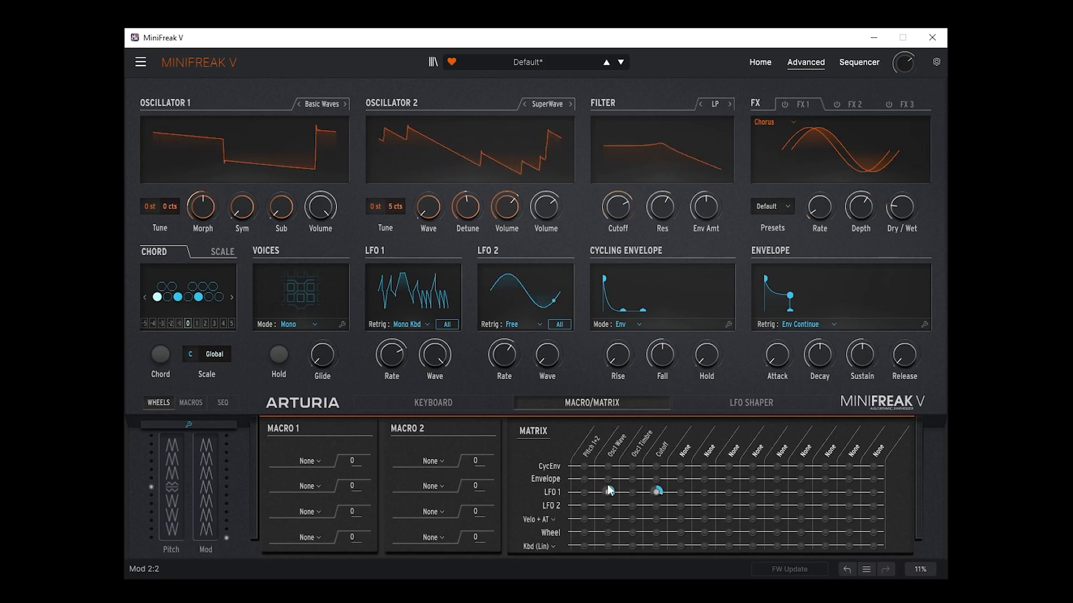
{"action": "double_click", "coordinate": [655, 492]}
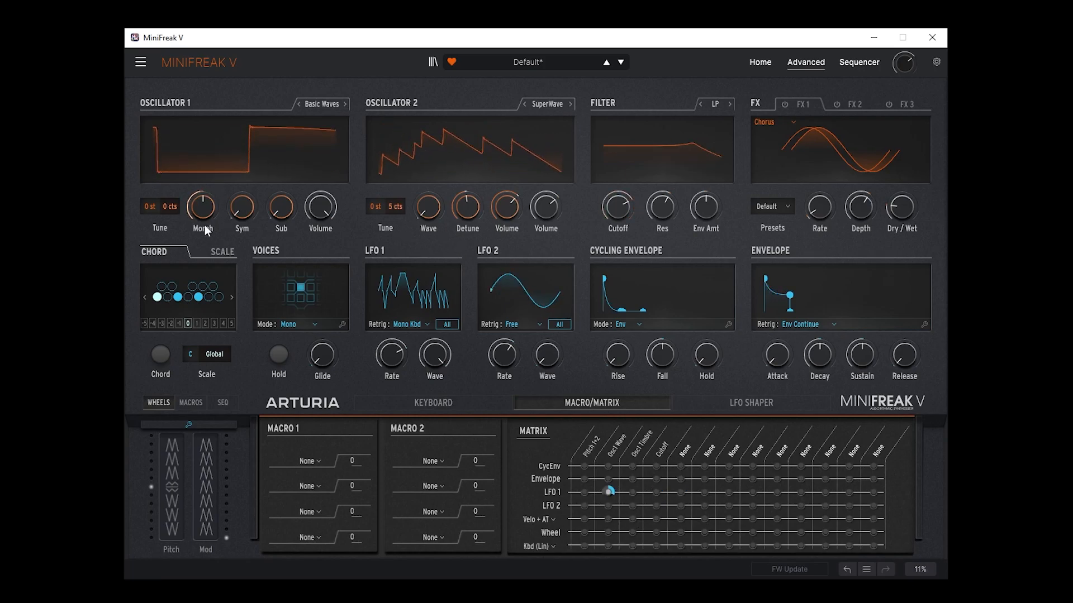
Raise the Sym, Sub and Morph amounts of Oscillator 1
{"action": "left_click_drag", "start_coordinate": [243, 209], "coordinate": [254, 177]}
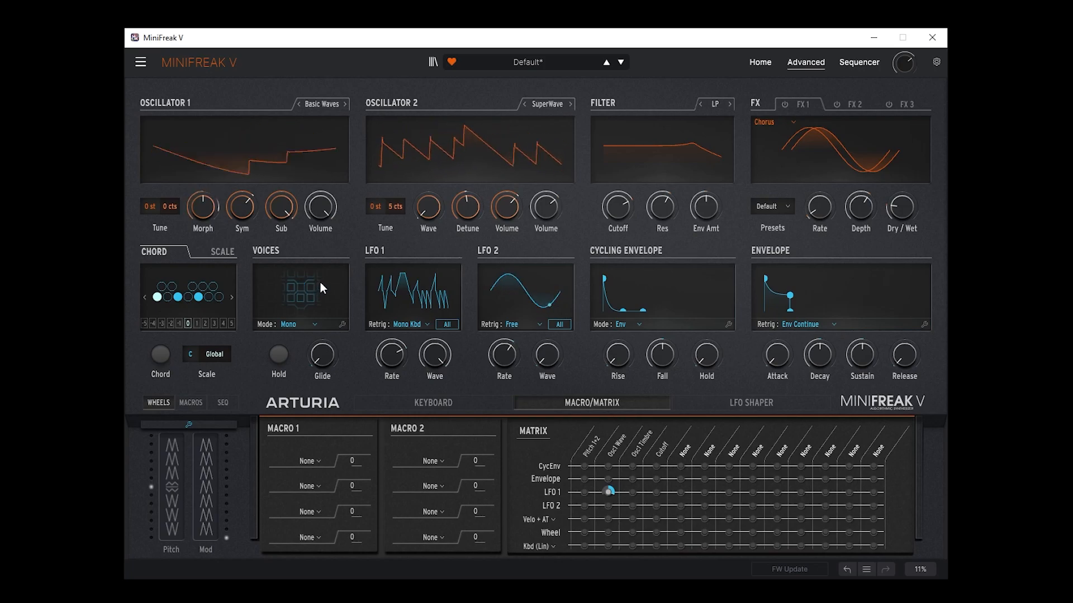
{"action": "mouse_move", "coordinate": [203, 210]}
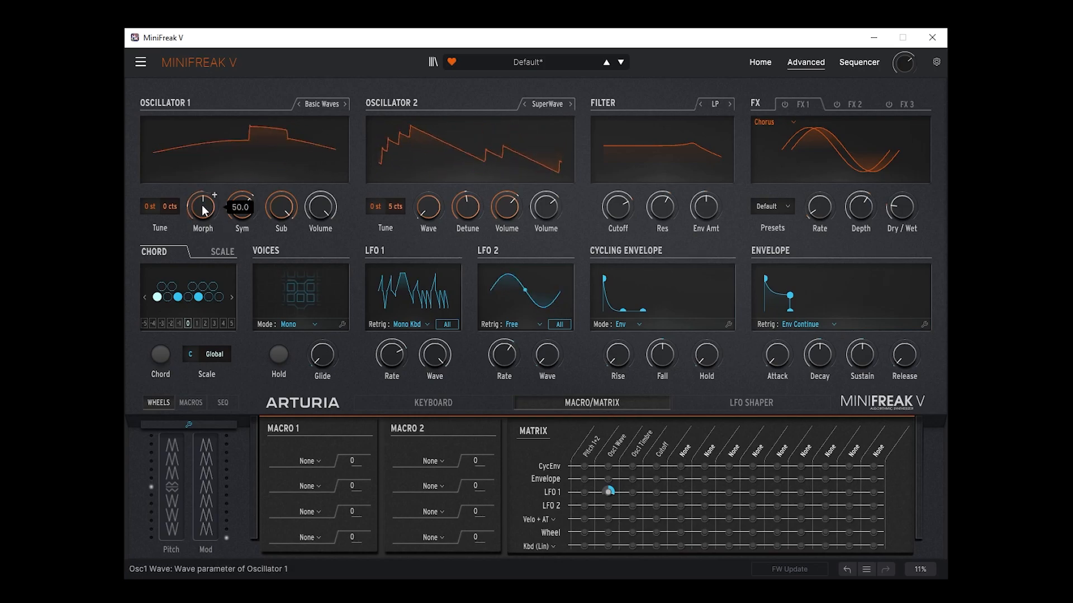
{"action": "mouse_move", "coordinate": [202, 213]}
{"action": "left_mouse_down"}
{"action": "mouse_move", "coordinate": [202, 198]}
{"action": "mouse_move", "coordinate": [201, 212]}
{"action": "left_mouse_up"}
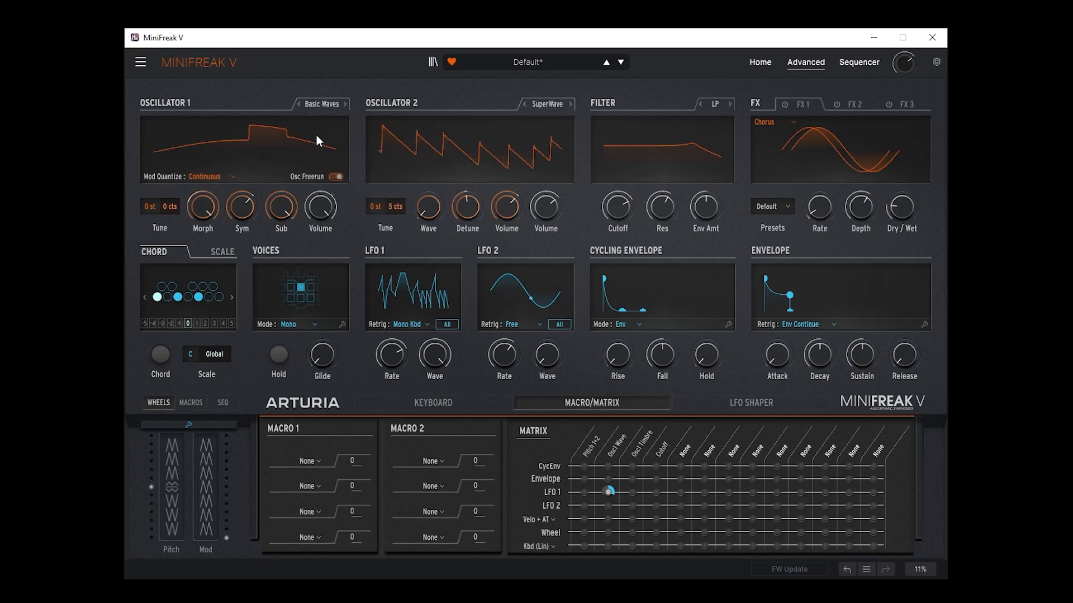
Change Oscillator 1's type to Harmo and turn Oscillator 2's output volume down to zero
{"action": "left_click", "coordinate": [345, 103]}
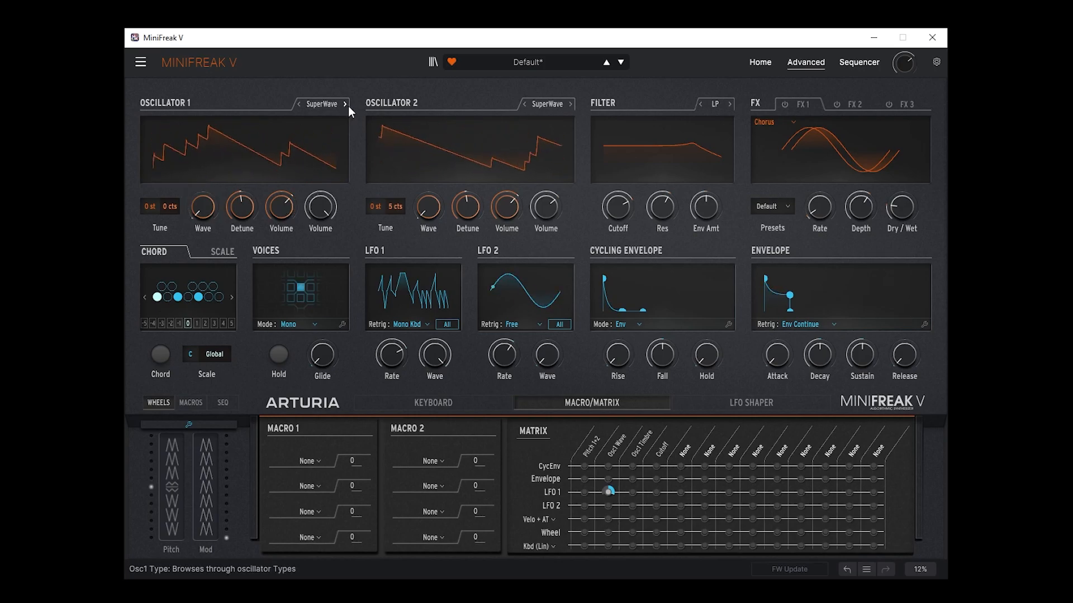
{"action": "left_click_drag", "start_coordinate": [551, 212], "coordinate": [550, 285]}
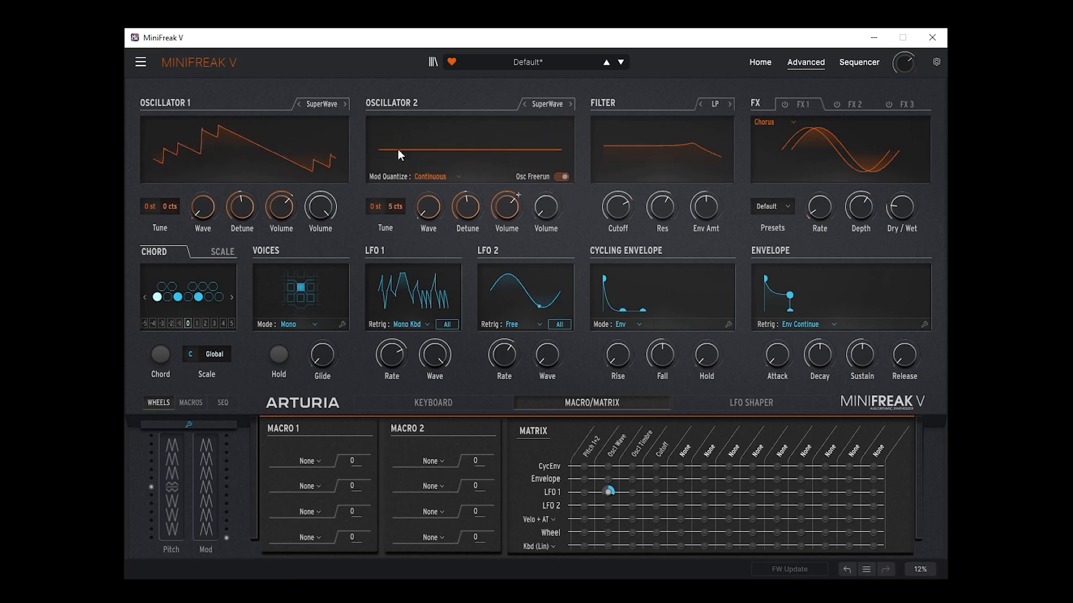
{"action": "left_click", "coordinate": [344, 103]}
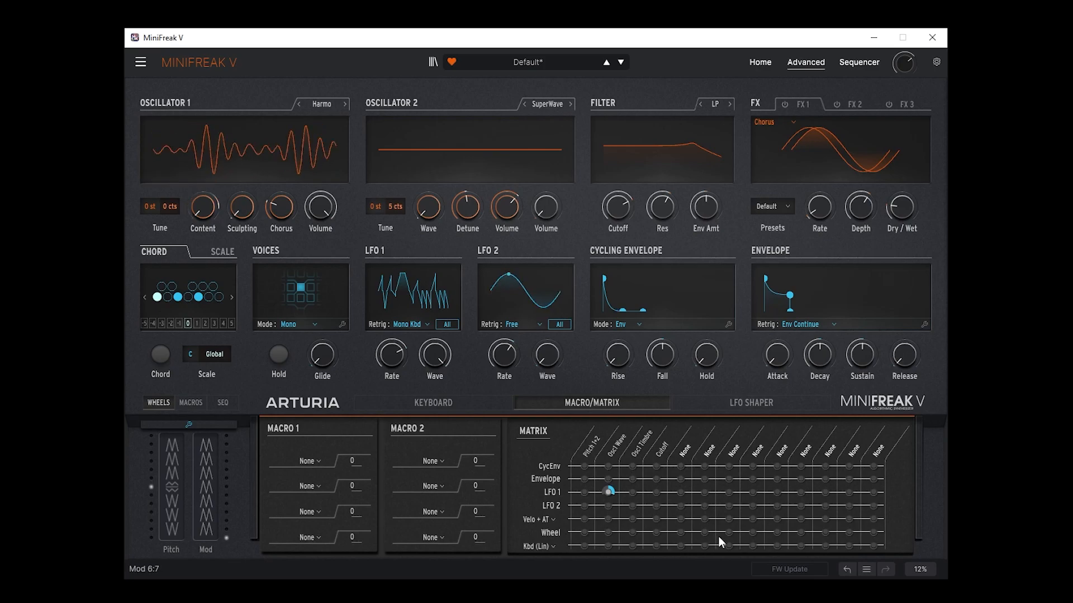
Route LFO 1 to Cutoff with a negative amount in the modulation matrix
{"action": "mouse_move", "coordinate": [659, 490]}
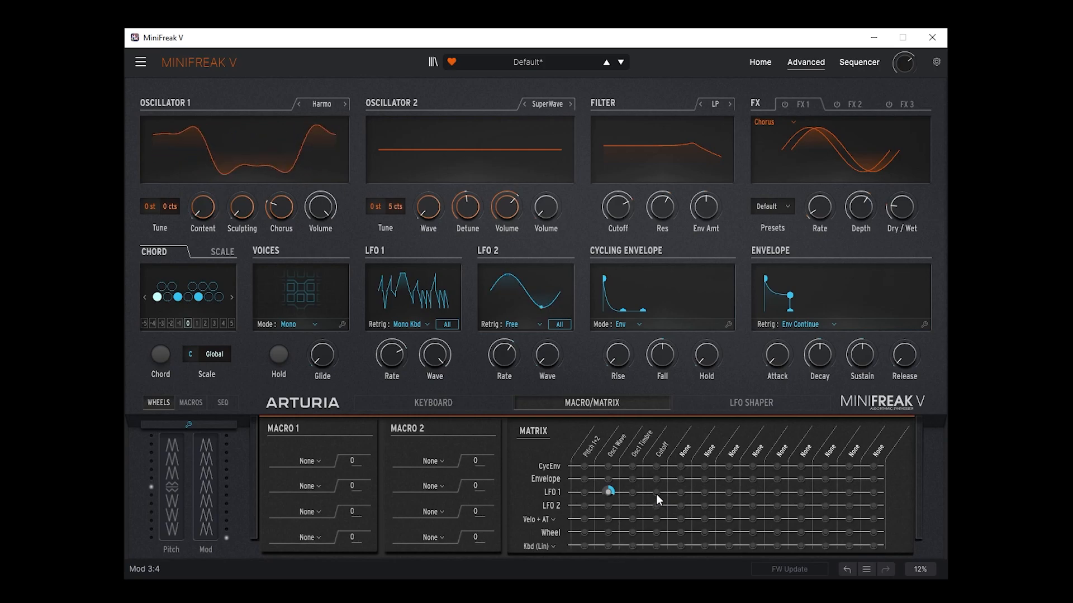
{"action": "left_click_drag", "start_coordinate": [656, 491], "coordinate": [656, 548]}
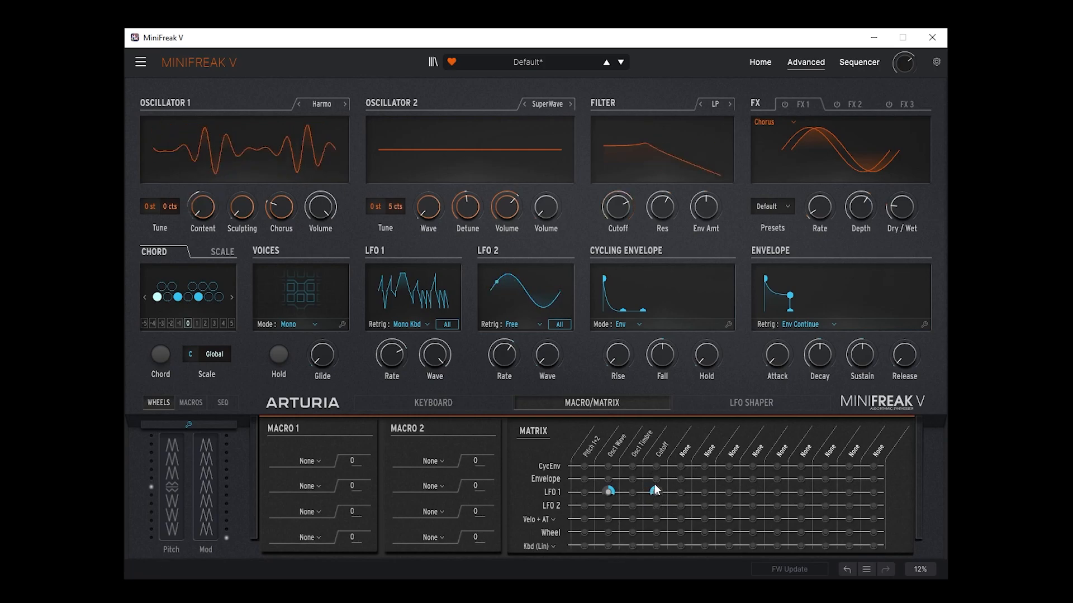
{"action": "mouse_move", "coordinate": [658, 505]}
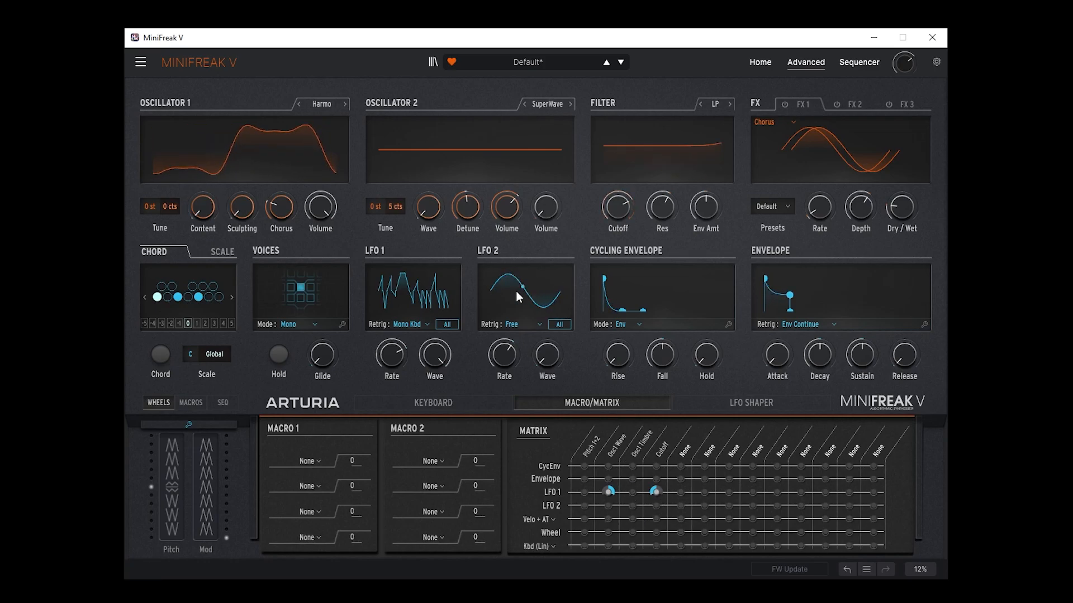
Raise the filter resonance and bring Oscillator 2's output volume back up to a moderate level
{"action": "left_click_drag", "start_coordinate": [662, 207], "coordinate": [662, 184]}
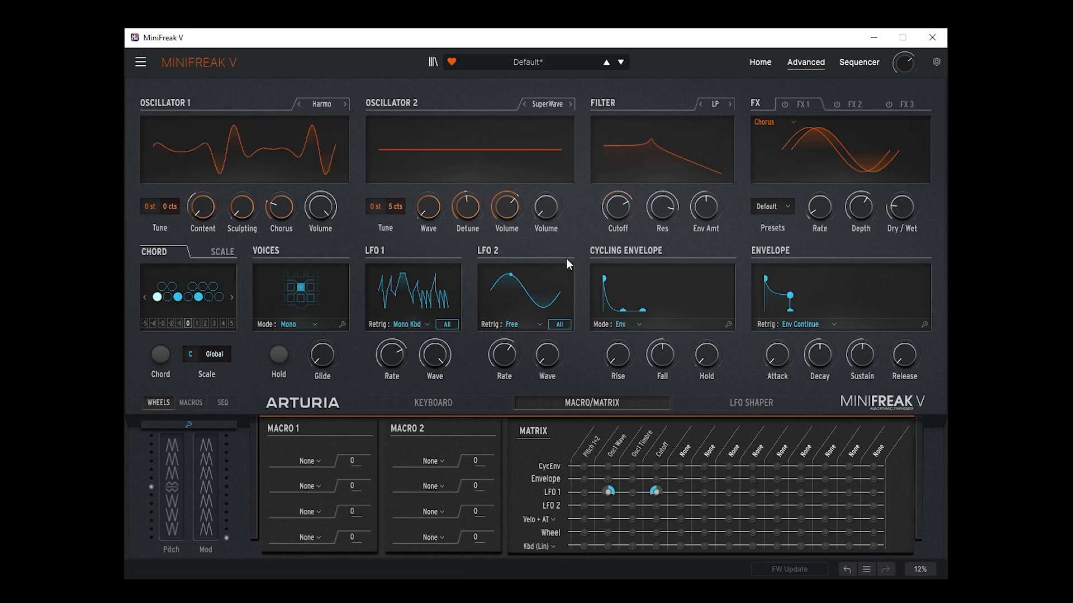
{"action": "mouse_move", "coordinate": [545, 217]}
{"action": "left_mouse_down"}
{"action": "mouse_move", "coordinate": [545, 201]}
{"action": "mouse_move", "coordinate": [545, 216]}
{"action": "left_mouse_up"}
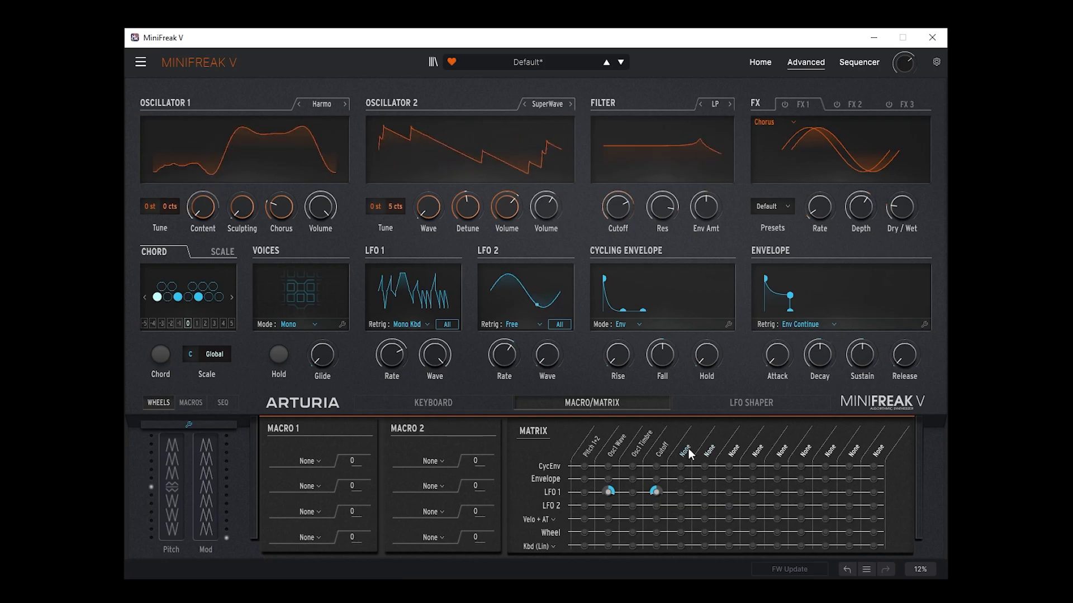
Assign LFO1 Rate to the first destination slot of Macro 1
{"action": "left_click", "coordinate": [718, 405]}
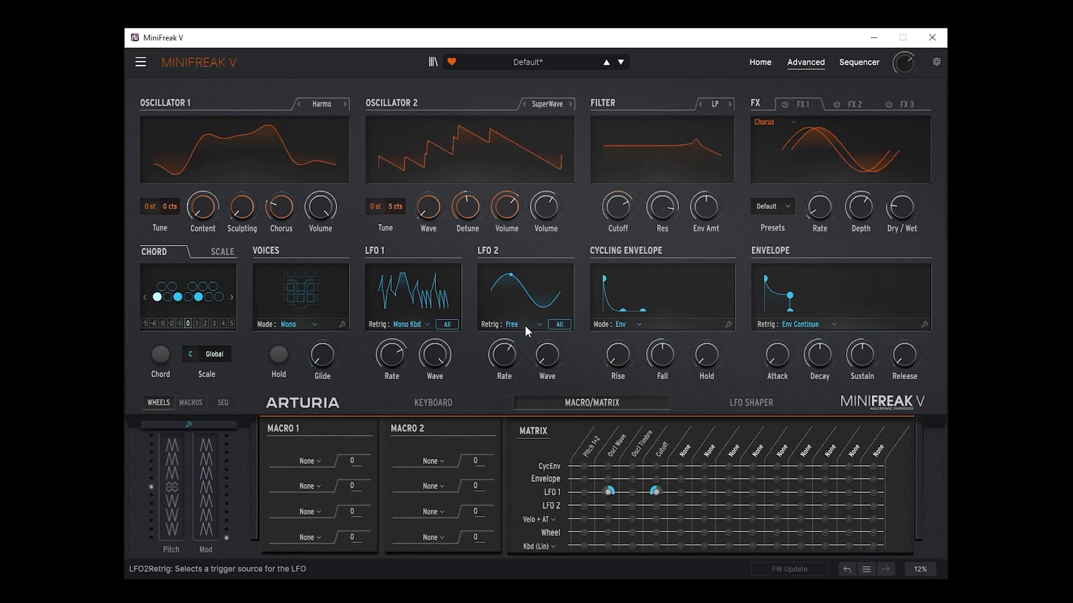
{"action": "left_click", "coordinate": [746, 404]}
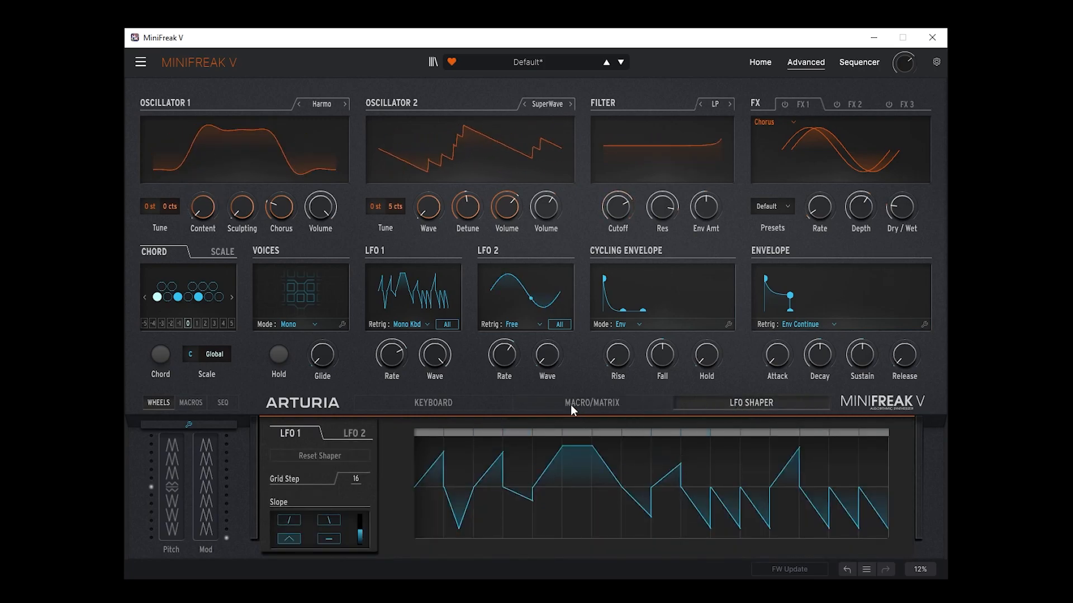
{"action": "left_click", "coordinate": [571, 406]}
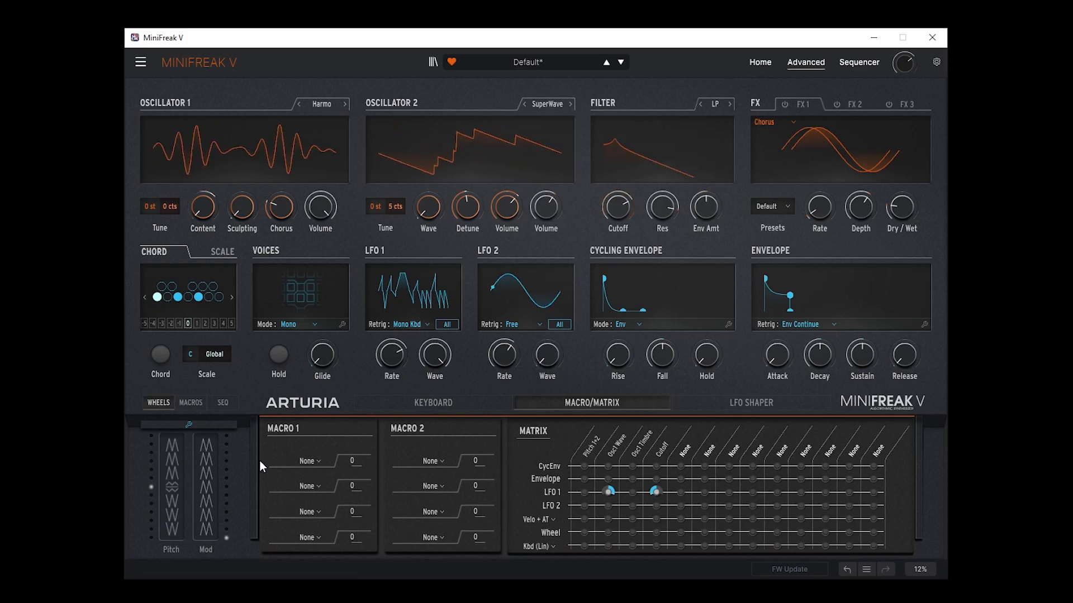
{"action": "left_click", "coordinate": [306, 461]}
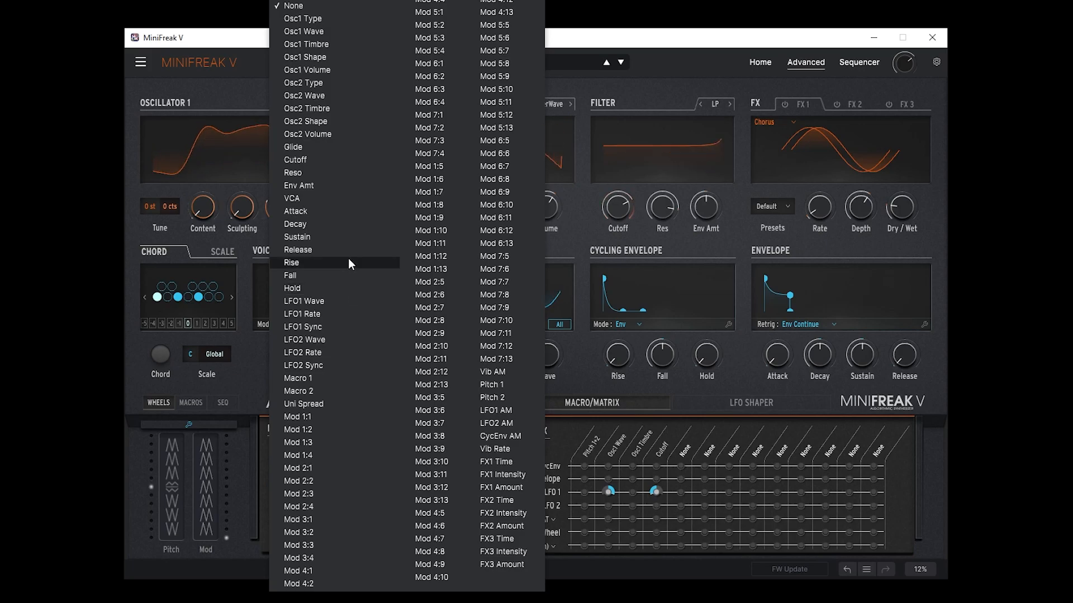
{"action": "left_click", "coordinate": [312, 314]}
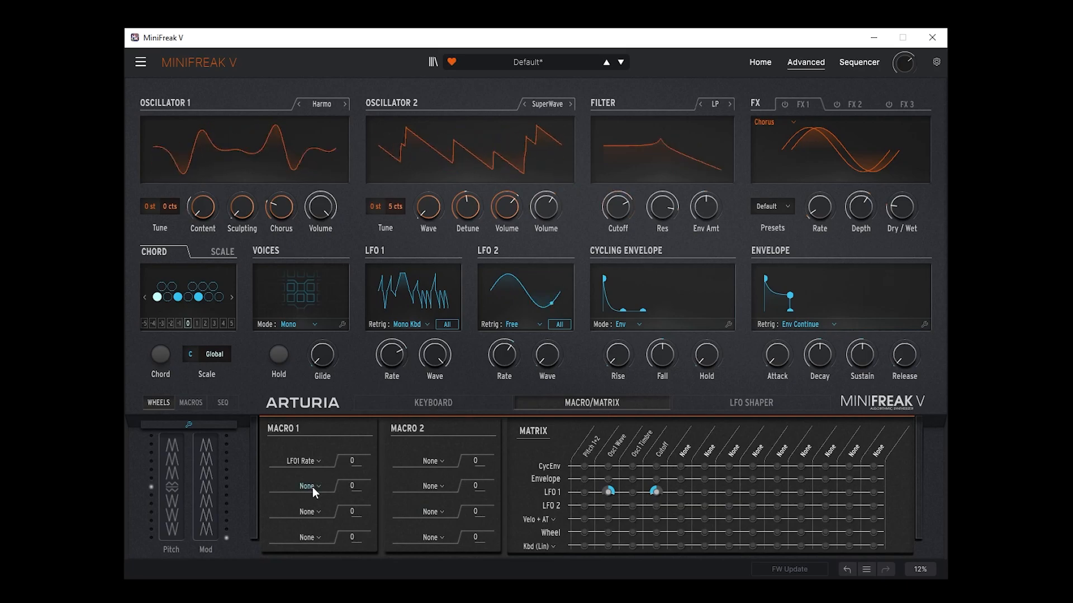
Set Macro 1's LFO1 Rate amount to 100 and assign Osc2 Type to its second slot with an amount of 100
{"action": "left_click_drag", "start_coordinate": [353, 461], "coordinate": [353, 391]}
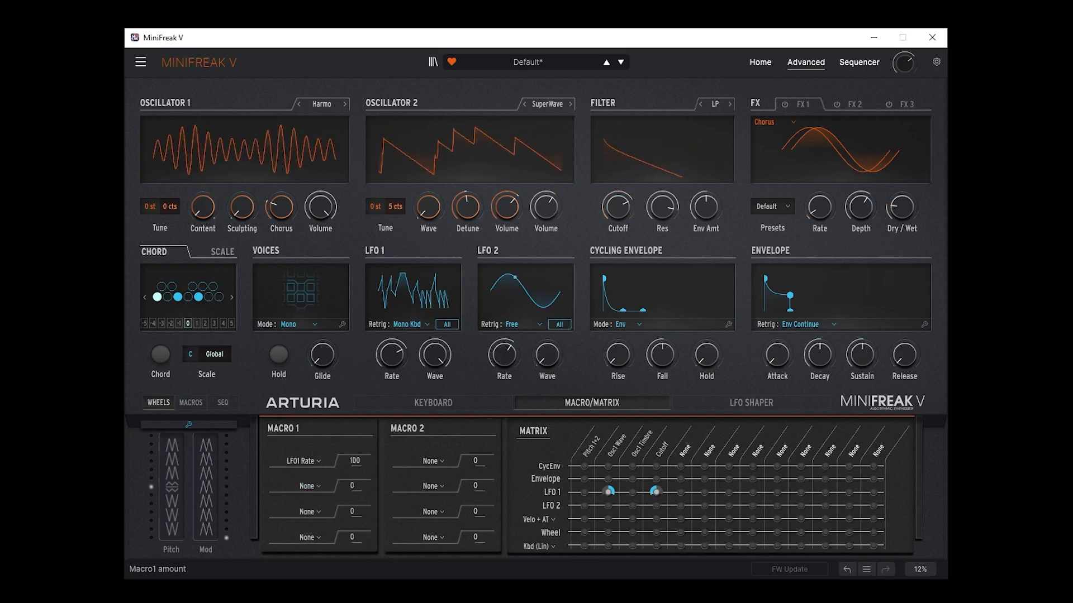
{"action": "left_click", "coordinate": [309, 488]}
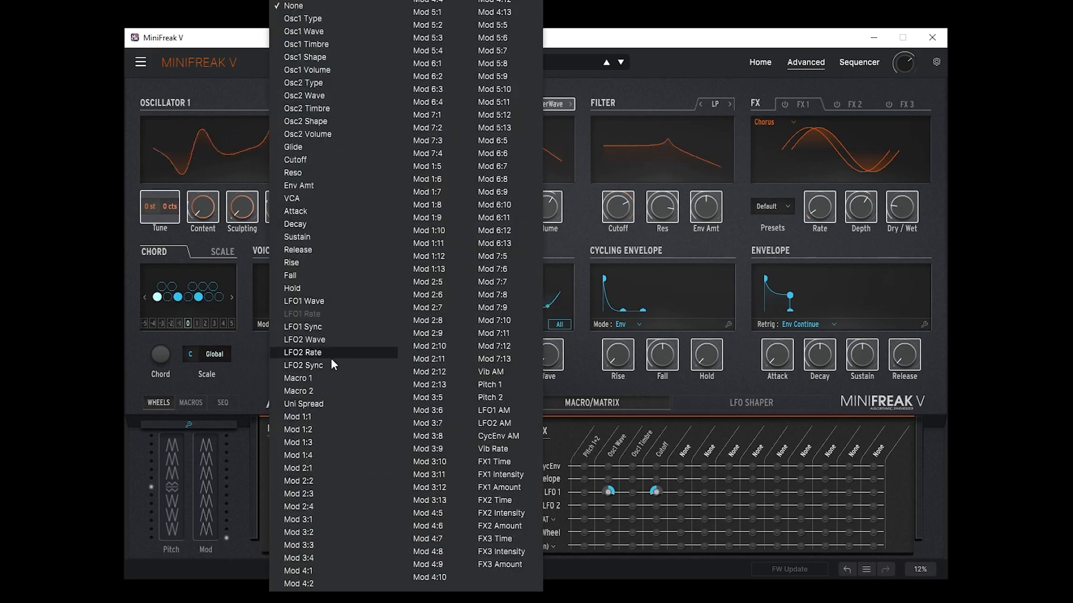
{"action": "left_click", "coordinate": [320, 82]}
{"action": "left_click_drag", "start_coordinate": [354, 485], "coordinate": [354, 414]}
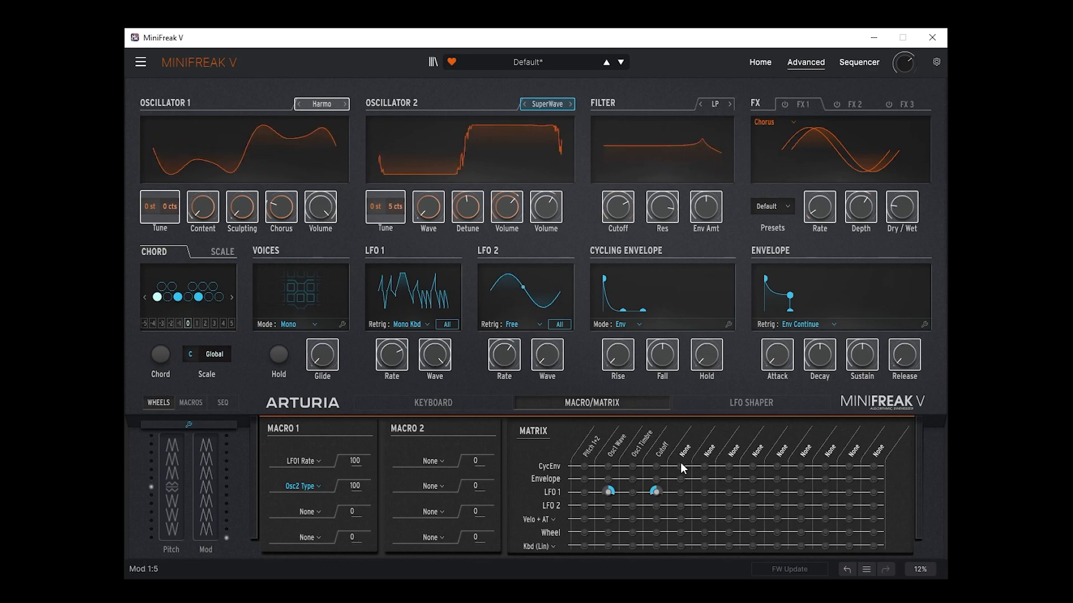
Set LFO 1's retrigger to Poly Kbd and switch the voice mode to Poly
{"action": "left_click", "coordinate": [750, 403]}
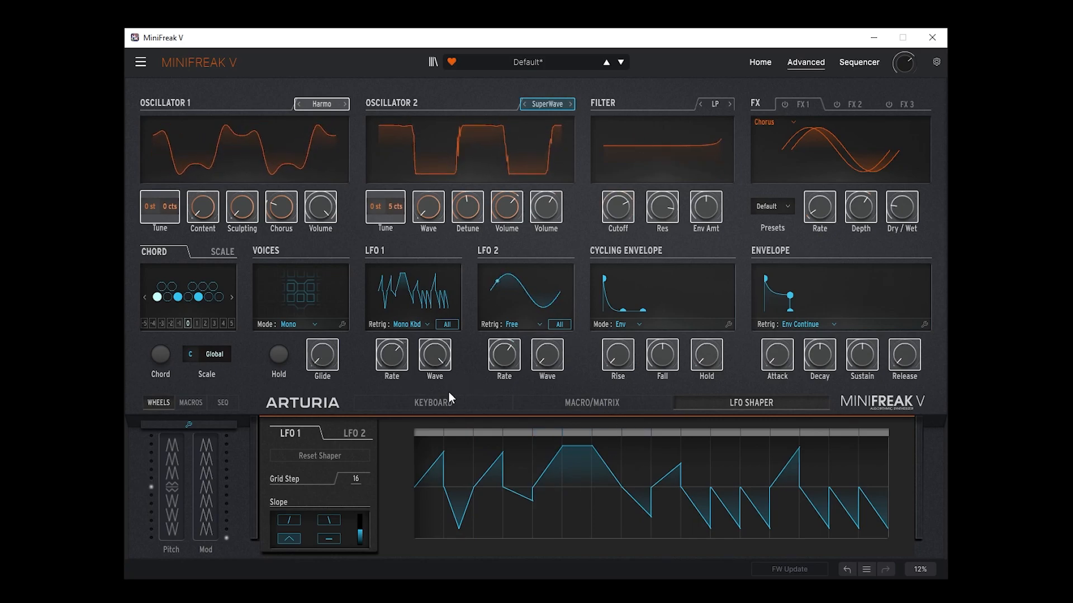
{"action": "left_click", "coordinate": [401, 327]}
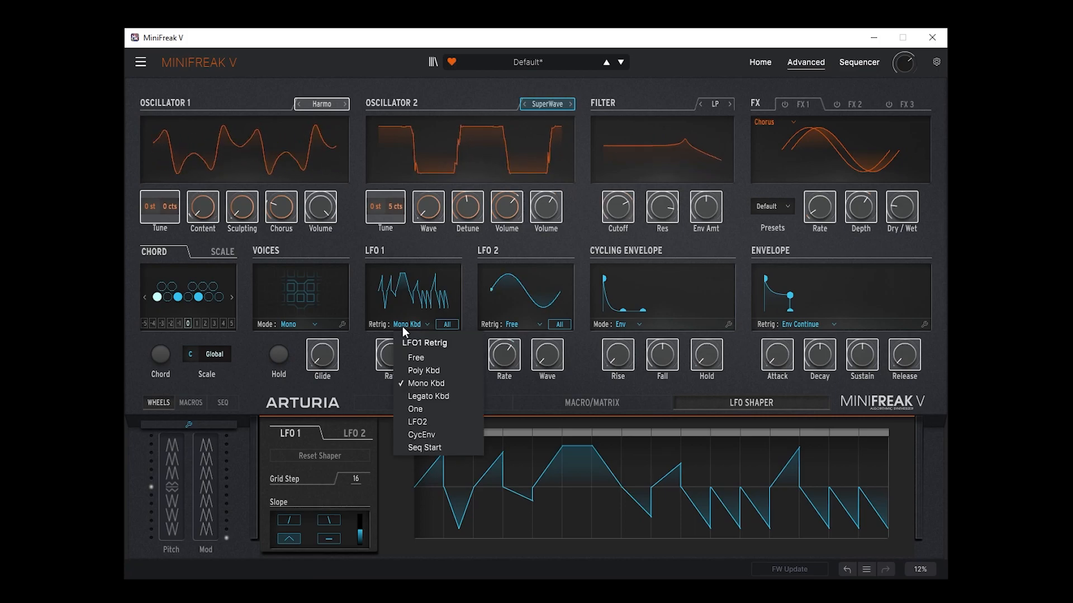
{"action": "left_click", "coordinate": [420, 371]}
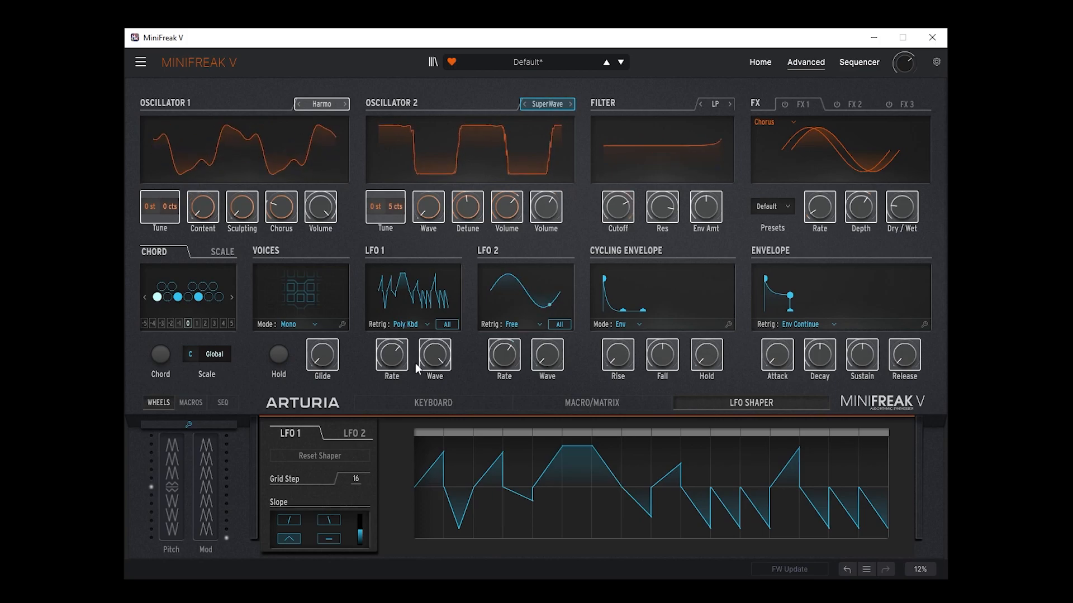
{"action": "left_click", "coordinate": [291, 325]}
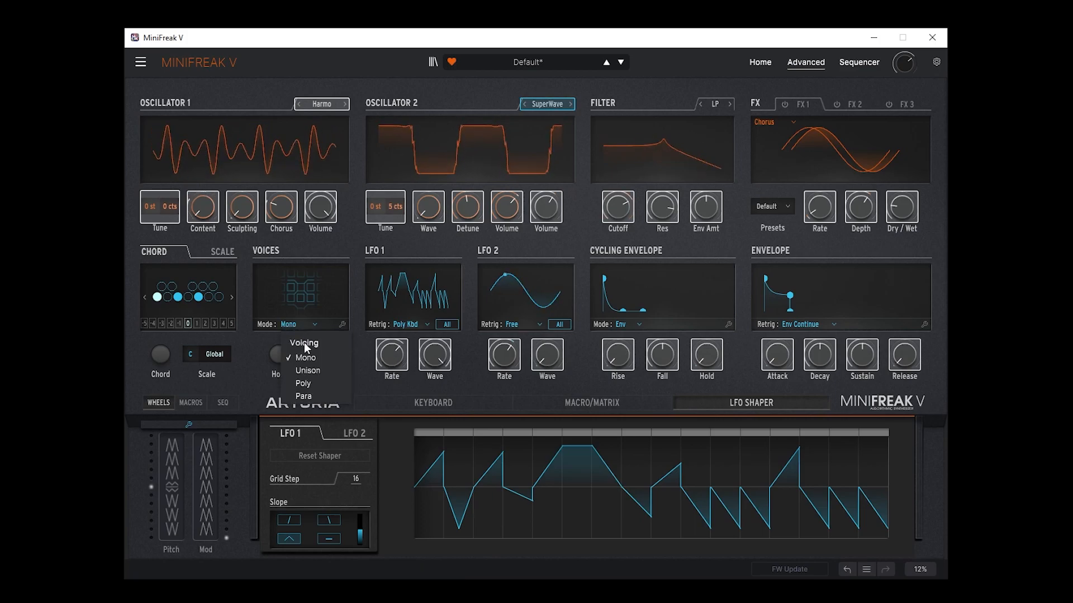
{"action": "left_click", "coordinate": [313, 384]}
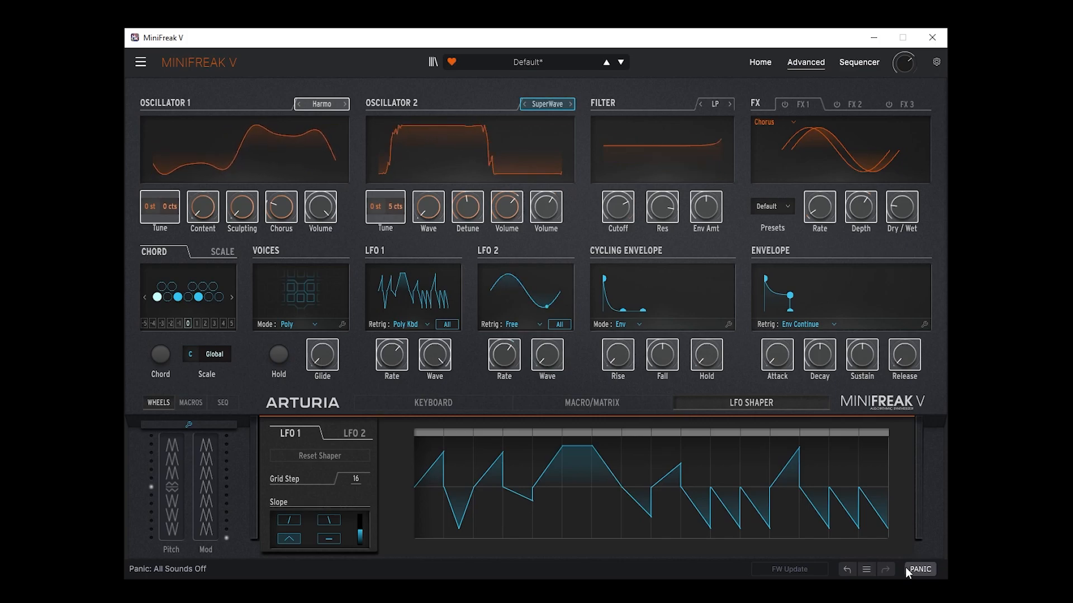
Set LFO 2's wave to its custom shaper and adjust its tempo-synced rate
{"action": "left_click_drag", "start_coordinate": [548, 360], "coordinate": [510, 361]}
{"action": "scroll", "coordinate": [558, 343], "scroll_direction": "up", "scroll_amount": 1}
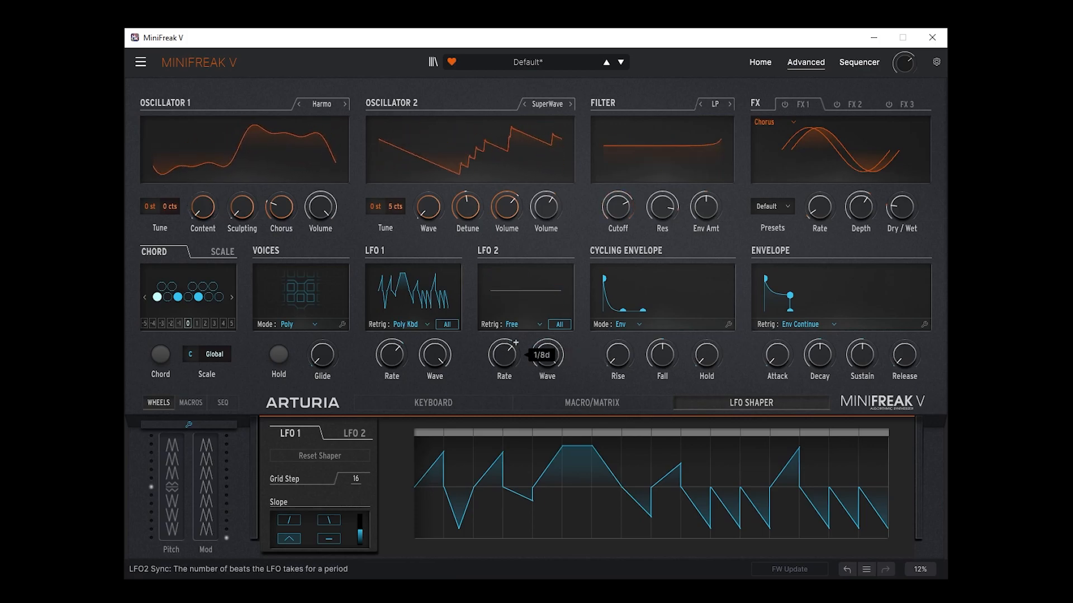
{"action": "left_click_drag", "start_coordinate": [509, 361], "coordinate": [510, 362]}
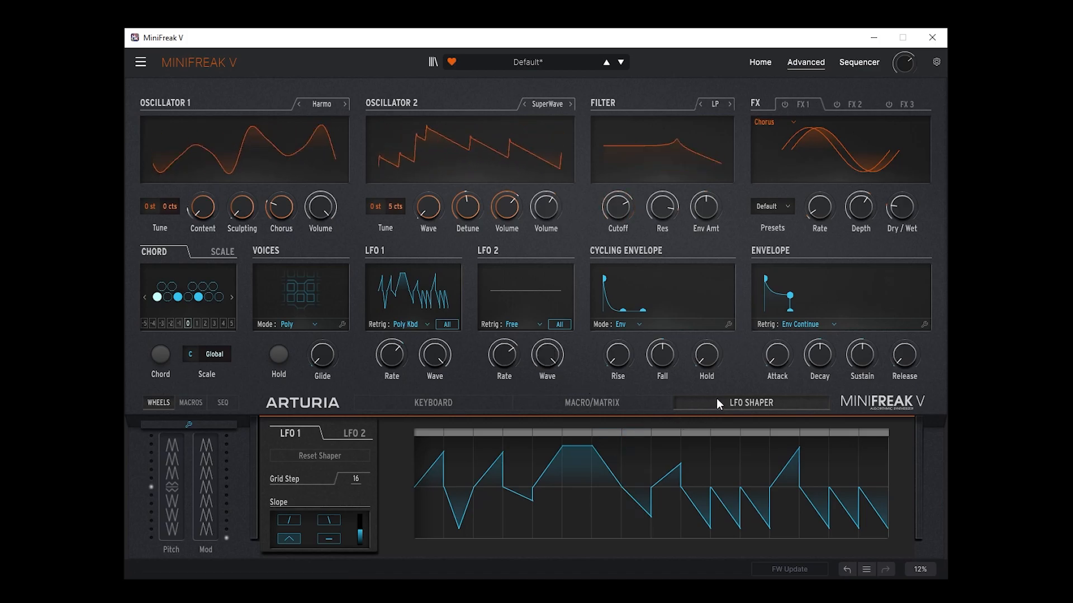
Draw an irregular 16-step shape with up-and-down peaks across the whole LFO 2 shaper grid
{"action": "left_click", "coordinate": [346, 431]}
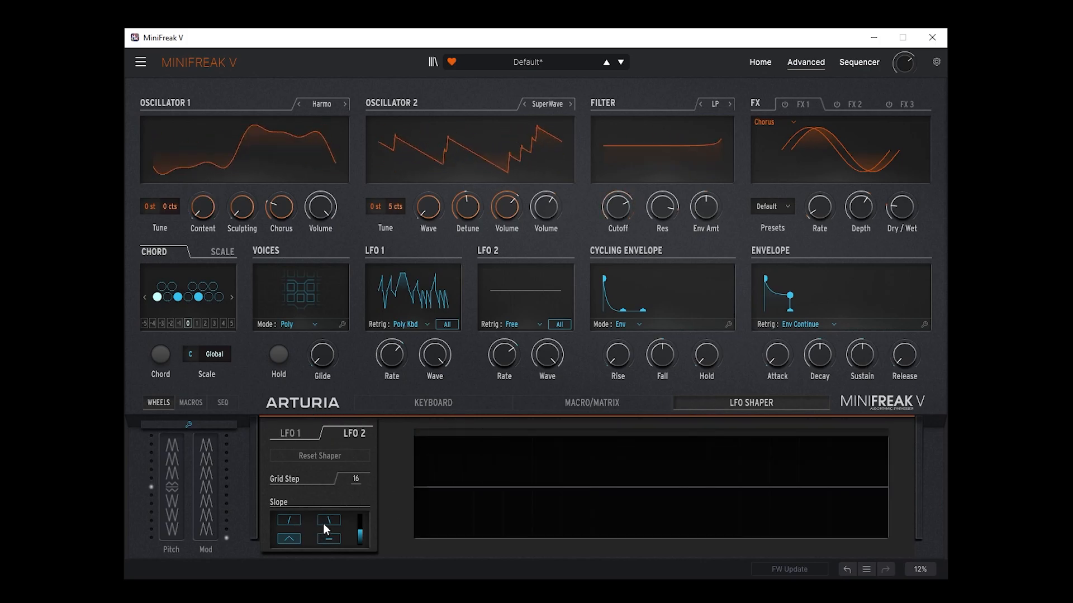
{"action": "mouse_move", "coordinate": [415, 487]}
{"action": "left_mouse_down"}
{"action": "mouse_move", "coordinate": [436, 503]}
{"action": "mouse_move", "coordinate": [469, 491]}
{"action": "mouse_move", "coordinate": [517, 416]}
{"action": "mouse_move", "coordinate": [635, 528]}
{"action": "mouse_move", "coordinate": [705, 478]}
{"action": "mouse_move", "coordinate": [764, 516]}
{"action": "mouse_move", "coordinate": [863, 447]}
{"action": "mouse_move", "coordinate": [886, 503]}
{"action": "left_mouse_up"}
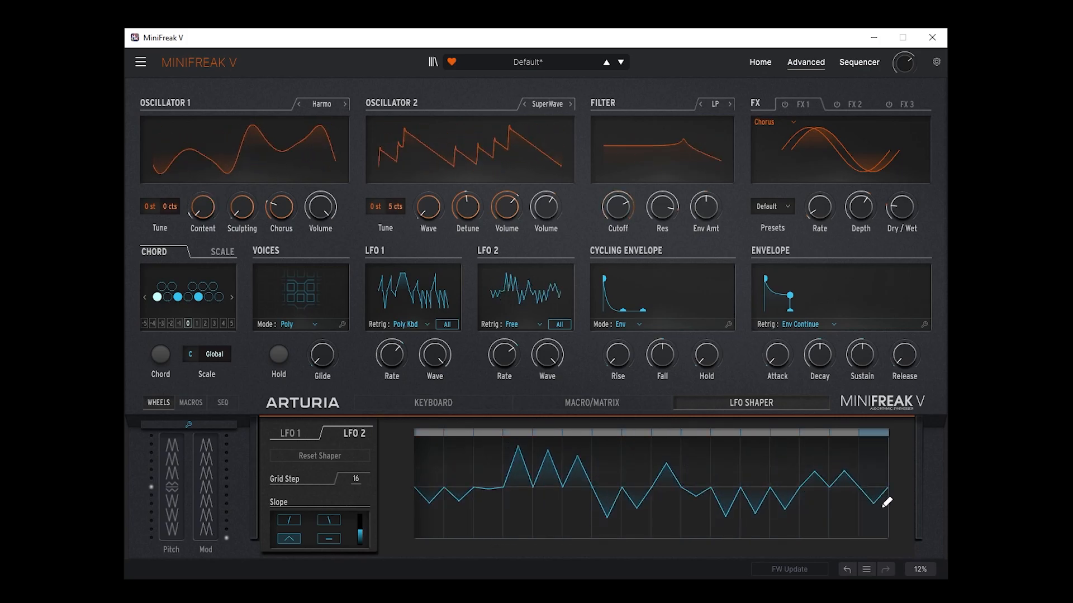
Route LFO 2 to Pitch 1+2 in the modulation matrix with a very small amount
{"action": "left_click", "coordinate": [623, 398]}
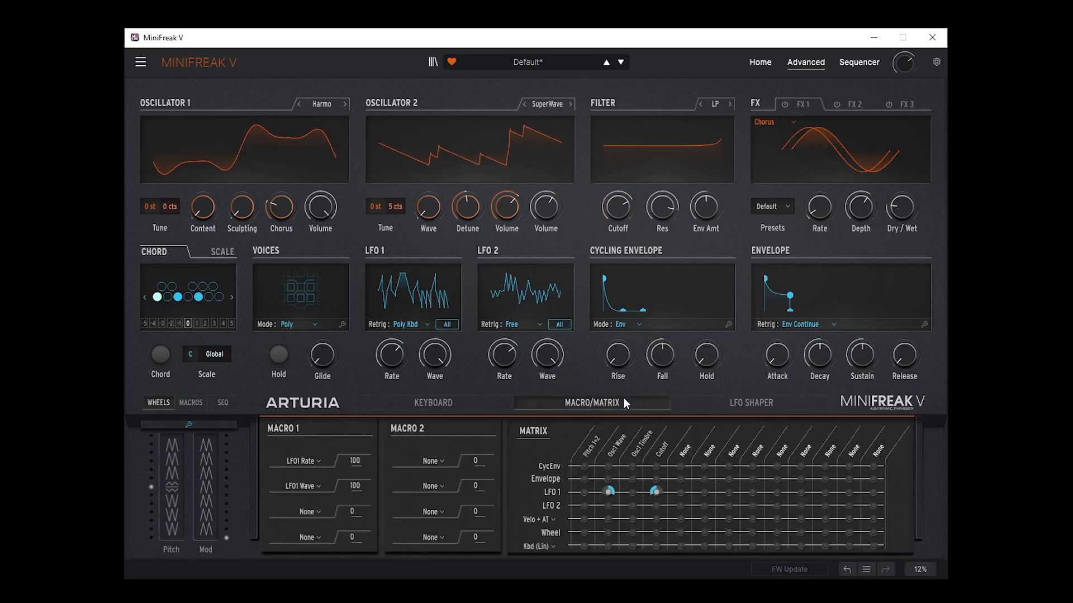
{"action": "mouse_move", "coordinate": [583, 506]}
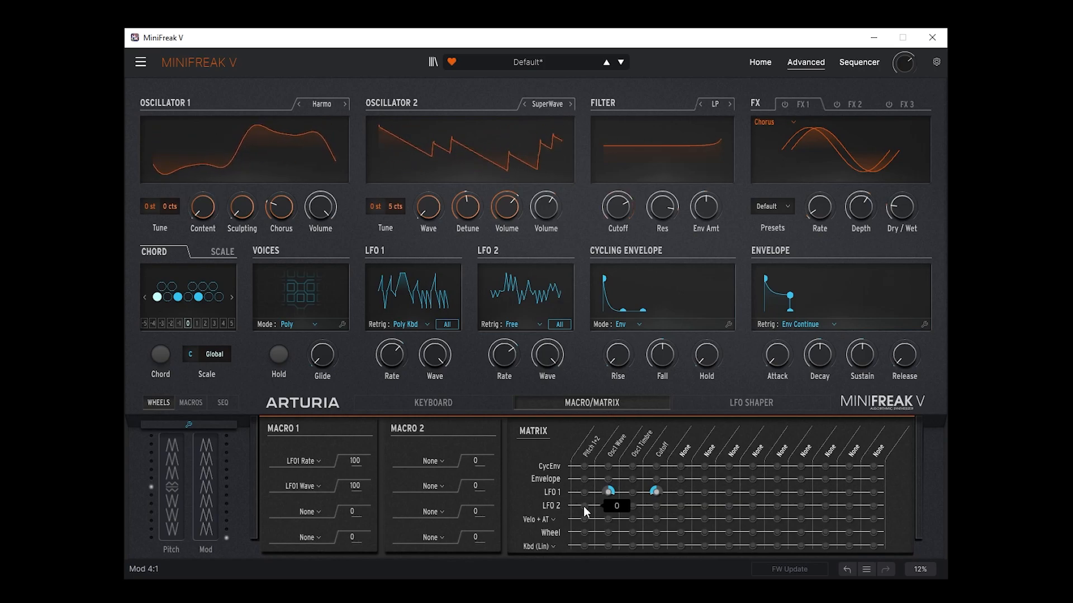
{"action": "left_click_drag", "start_coordinate": [583, 506], "coordinate": [583, 516]}
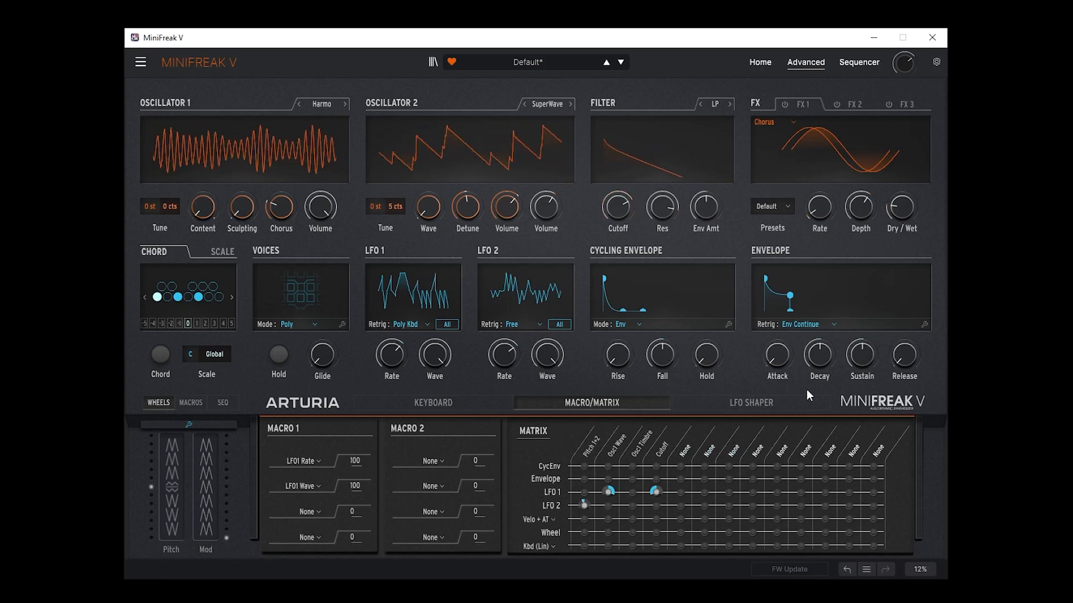
Raise Oscillator 2's output volume and try out its Wave setting
{"action": "mouse_move", "coordinate": [779, 353]}
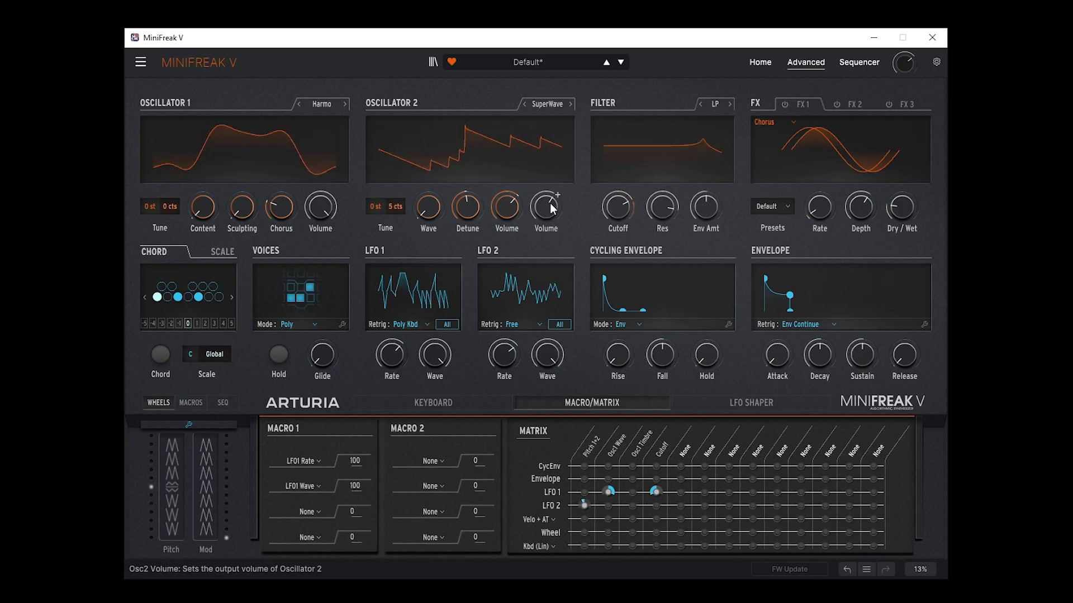
{"action": "mouse_move", "coordinate": [426, 212]}
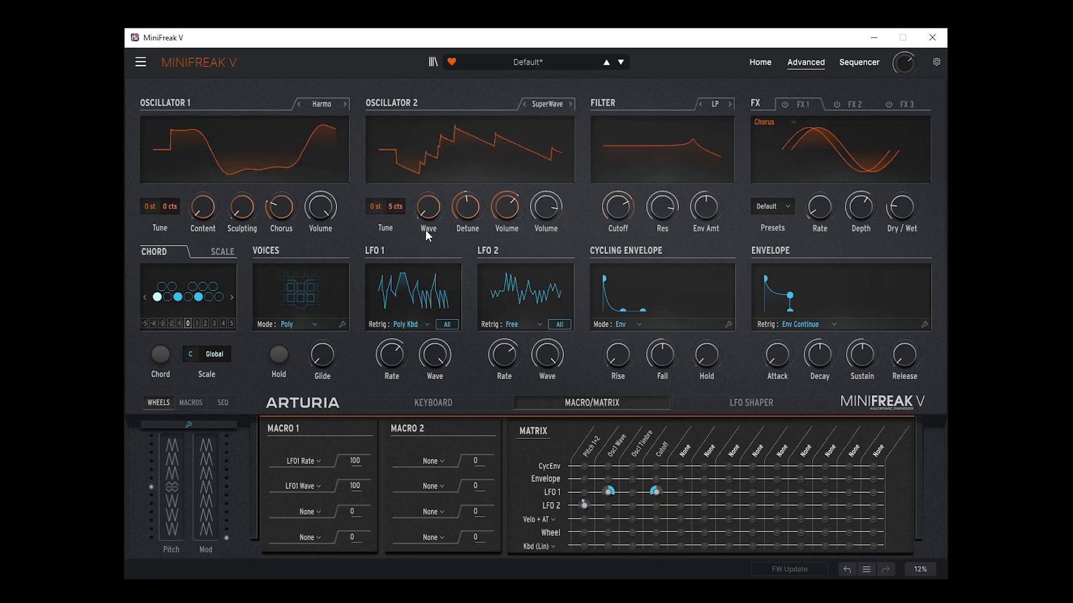
{"action": "mouse_move", "coordinate": [425, 222]}
{"action": "left_mouse_down"}
{"action": "mouse_move", "coordinate": [424, 197]}
{"action": "mouse_move", "coordinate": [425, 225]}
{"action": "left_mouse_up"}
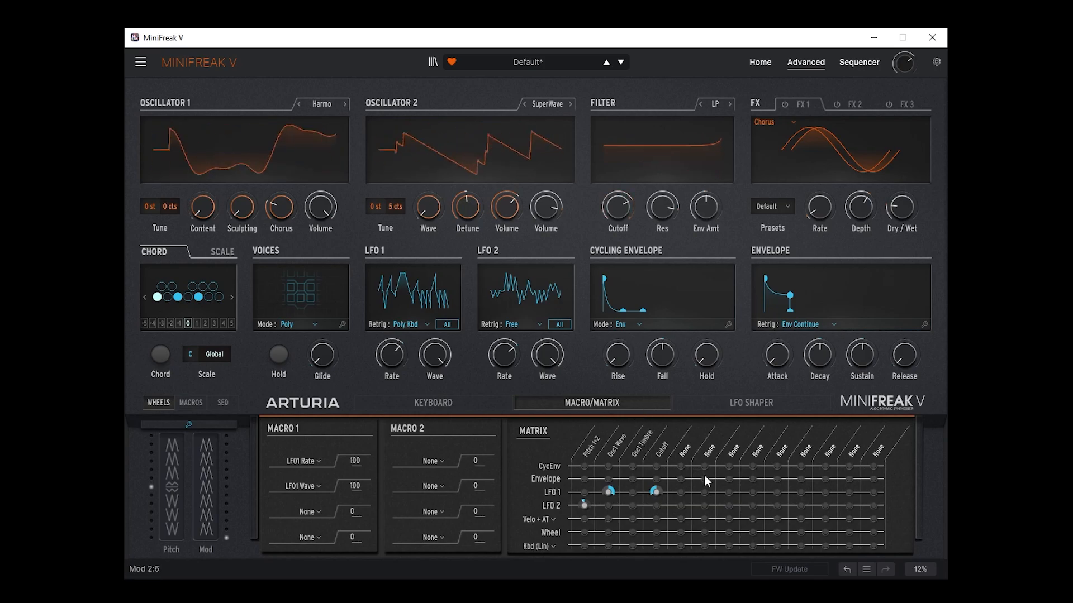
Assign Osc2 Wave to the fifth matrix destination and route the Cycling Envelope to it with a positive amount
{"action": "left_click", "coordinate": [685, 453]}
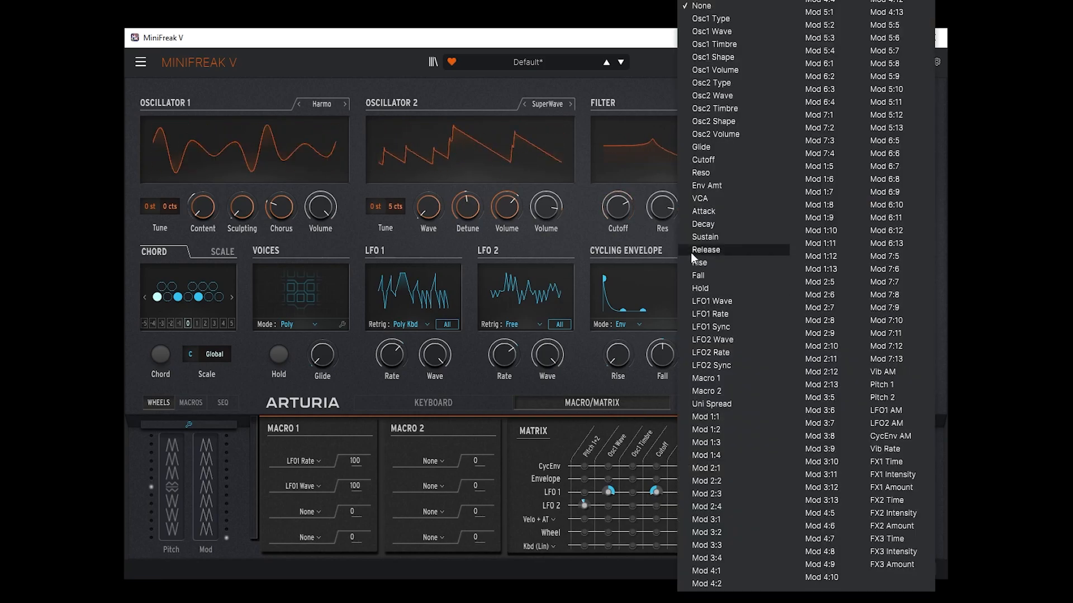
{"action": "left_click", "coordinate": [726, 97]}
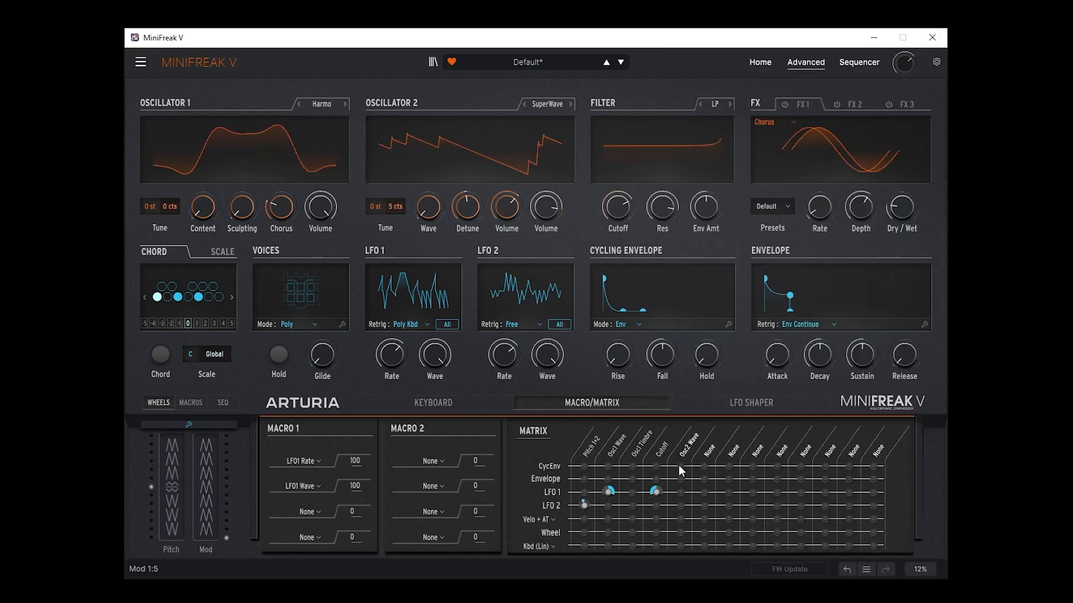
{"action": "mouse_move", "coordinate": [705, 465]}
{"action": "left_click_drag", "start_coordinate": [680, 466], "coordinate": [680, 410]}
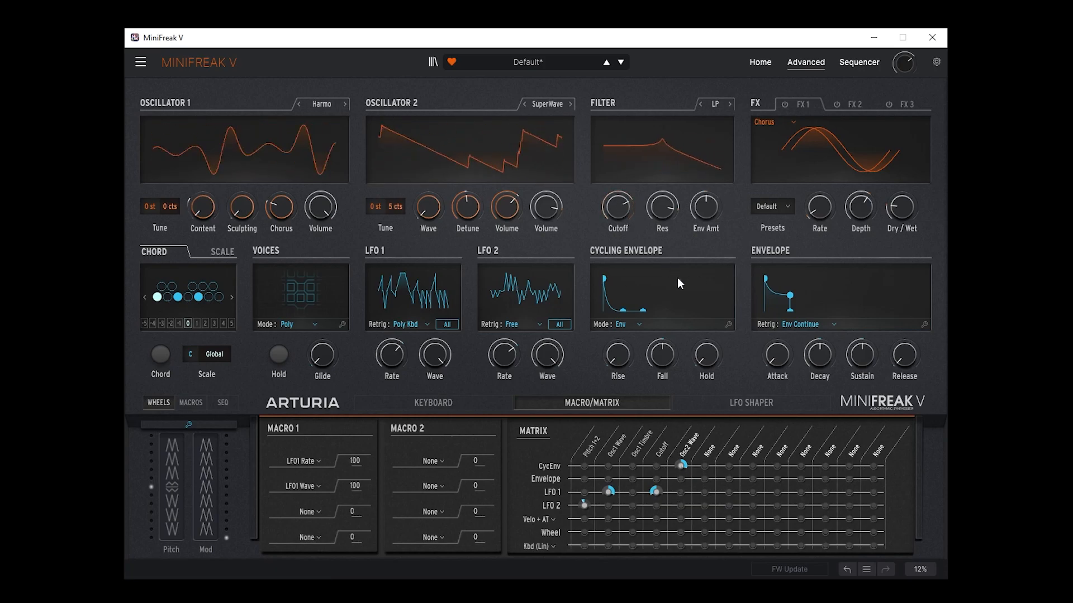
Switch the Cycling Envelope to Run mode and adjust its Rise and Fall times
{"action": "left_click", "coordinate": [623, 323]}
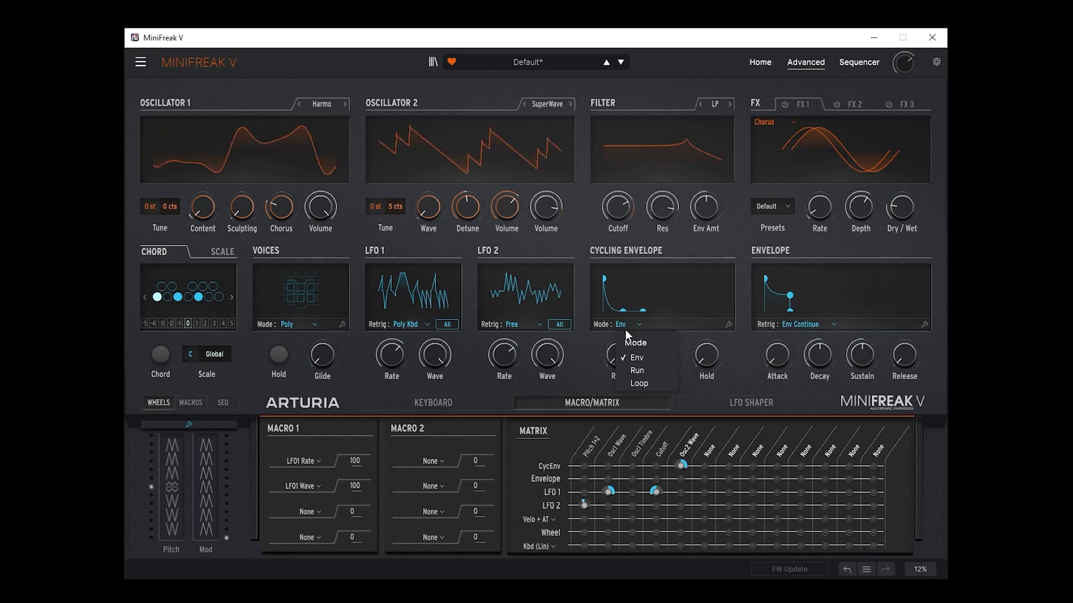
{"action": "left_click", "coordinate": [642, 371]}
{"action": "mouse_move", "coordinate": [611, 357]}
{"action": "left_mouse_down"}
{"action": "mouse_move", "coordinate": [612, 343]}
{"action": "mouse_move", "coordinate": [661, 391]}
{"action": "mouse_move", "coordinate": [620, 359]}
{"action": "left_mouse_up"}
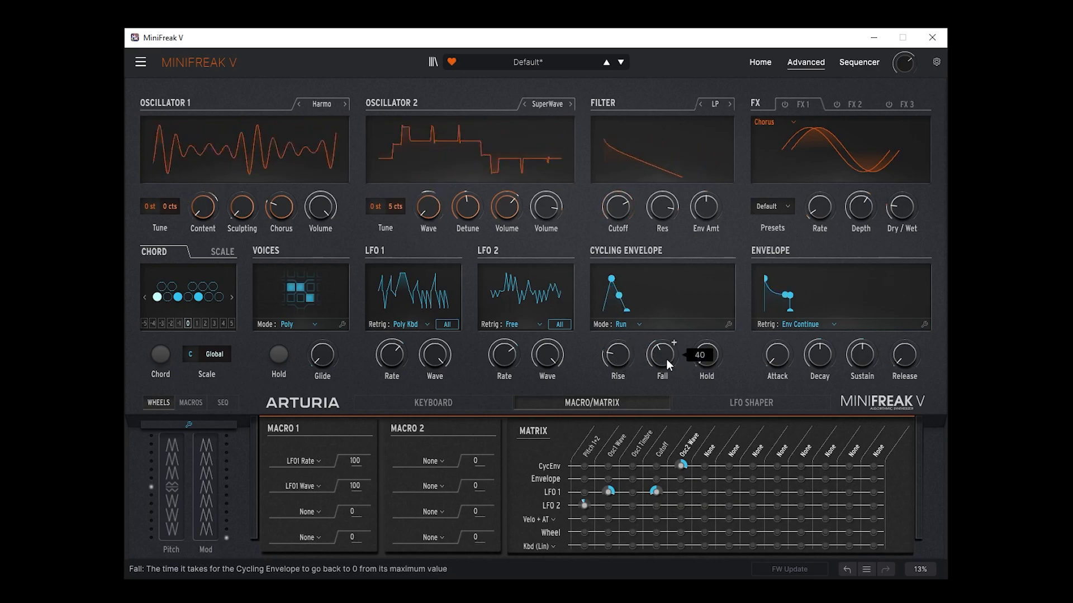
Increase Oscillator 2's SuperWave Volume parameter and lengthen the Cycling Envelope's Rise and Fall
{"action": "left_click_drag", "start_coordinate": [561, 215], "coordinate": [518, 213]}
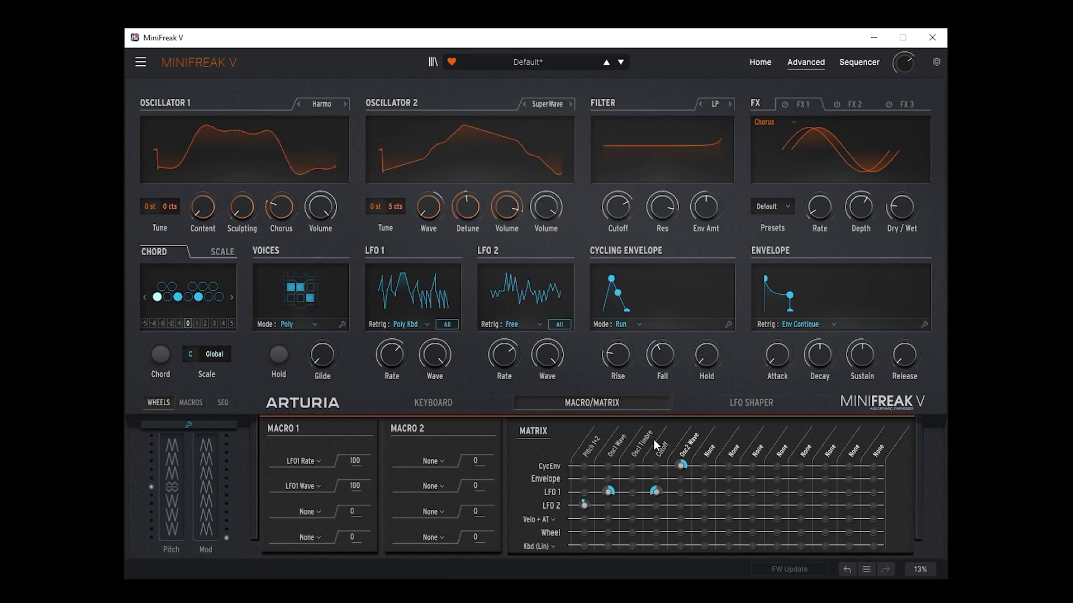
{"action": "left_click_drag", "start_coordinate": [632, 367], "coordinate": [663, 354]}
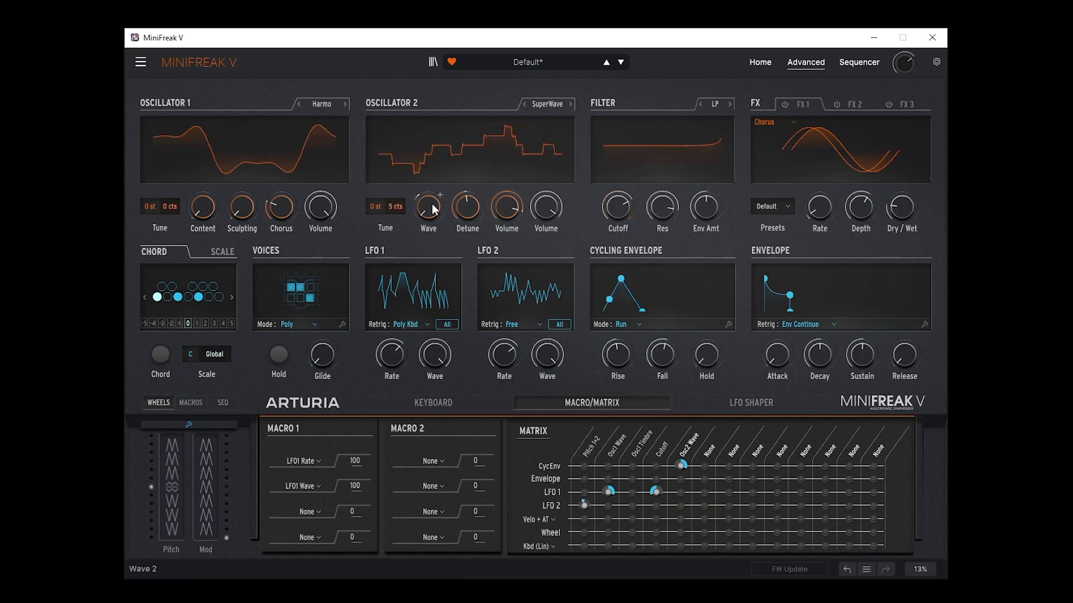
{"action": "mouse_move", "coordinate": [556, 130]}
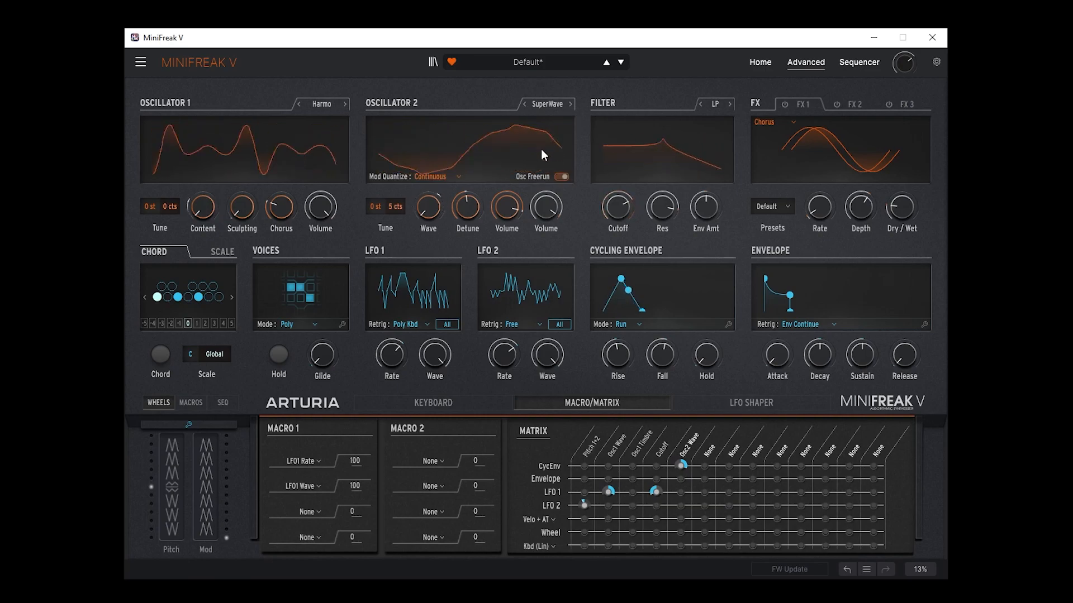
Enable the FX 1 Chorus with a rate of about 8.5, less depth and more dry/wet, and enable the FX 3 Reverb
{"action": "mouse_move", "coordinate": [819, 210]}
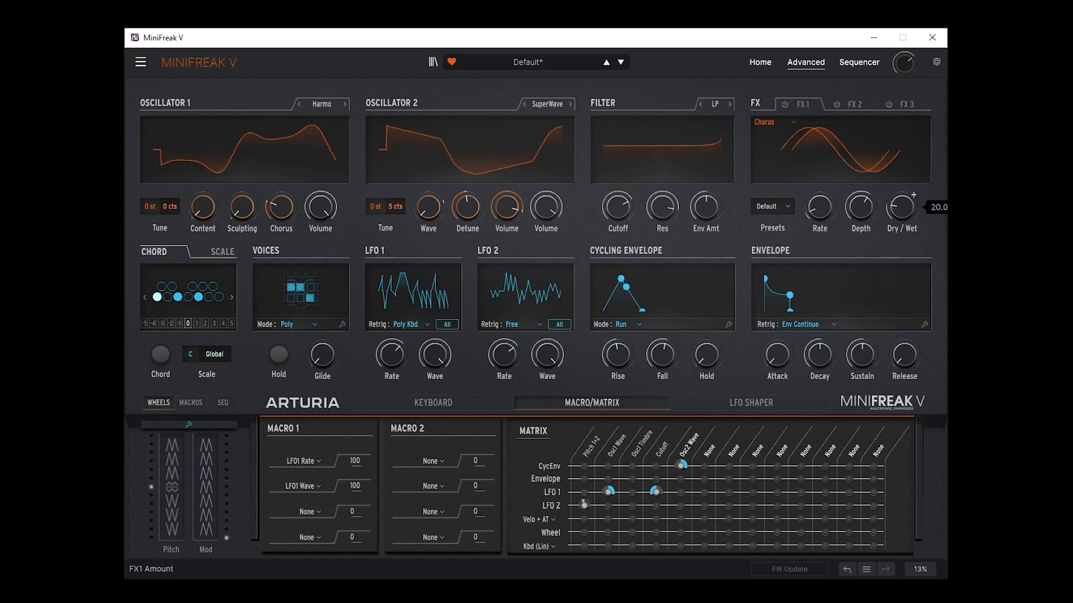
{"action": "left_click", "coordinate": [785, 104]}
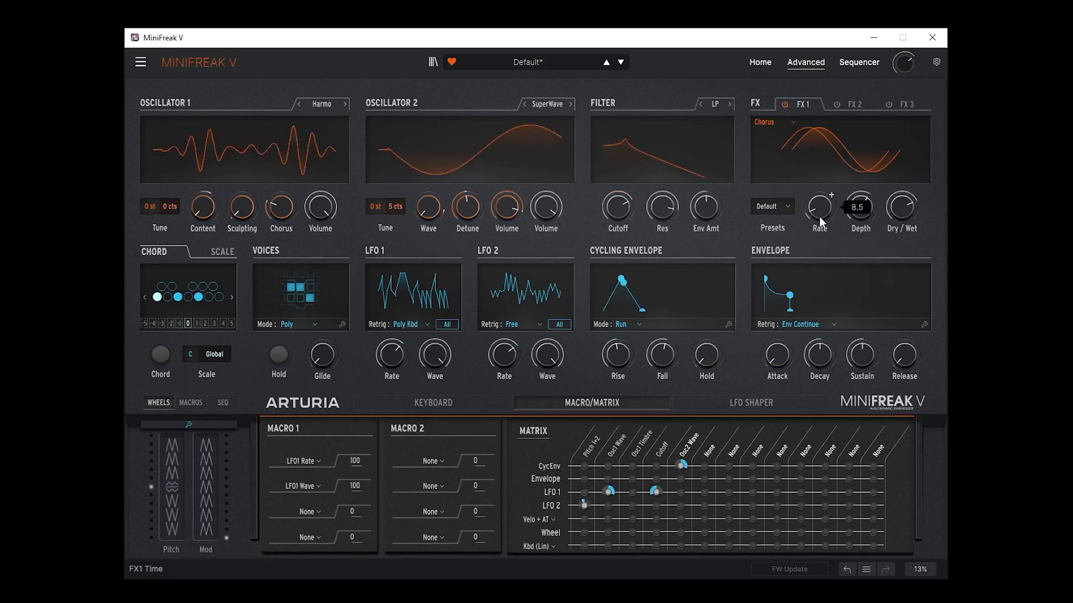
{"action": "left_click_drag", "start_coordinate": [856, 213], "coordinate": [856, 235]}
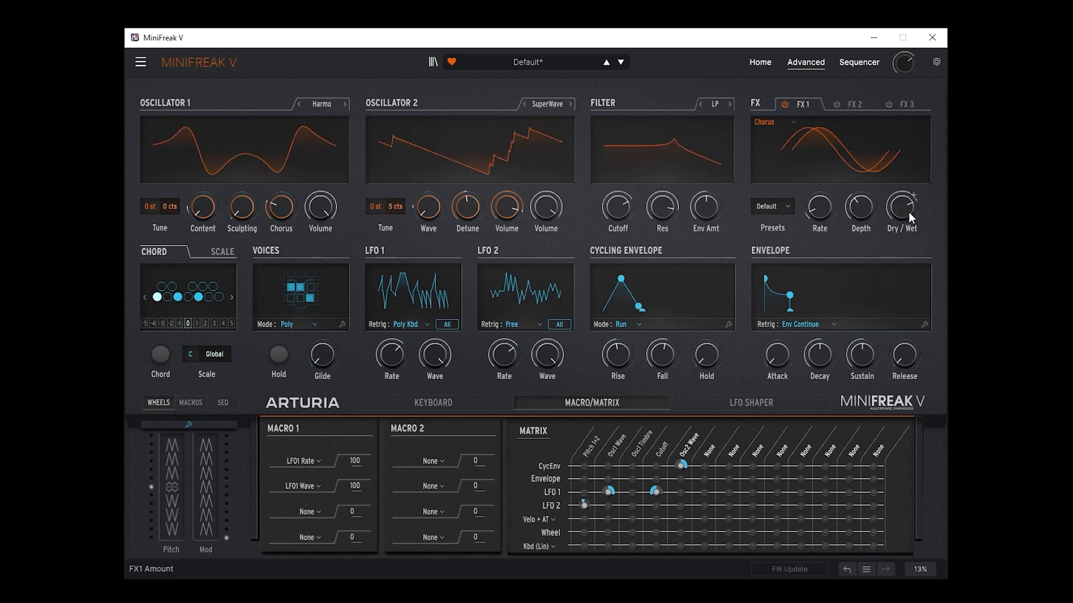
{"action": "left_click", "coordinate": [889, 104]}
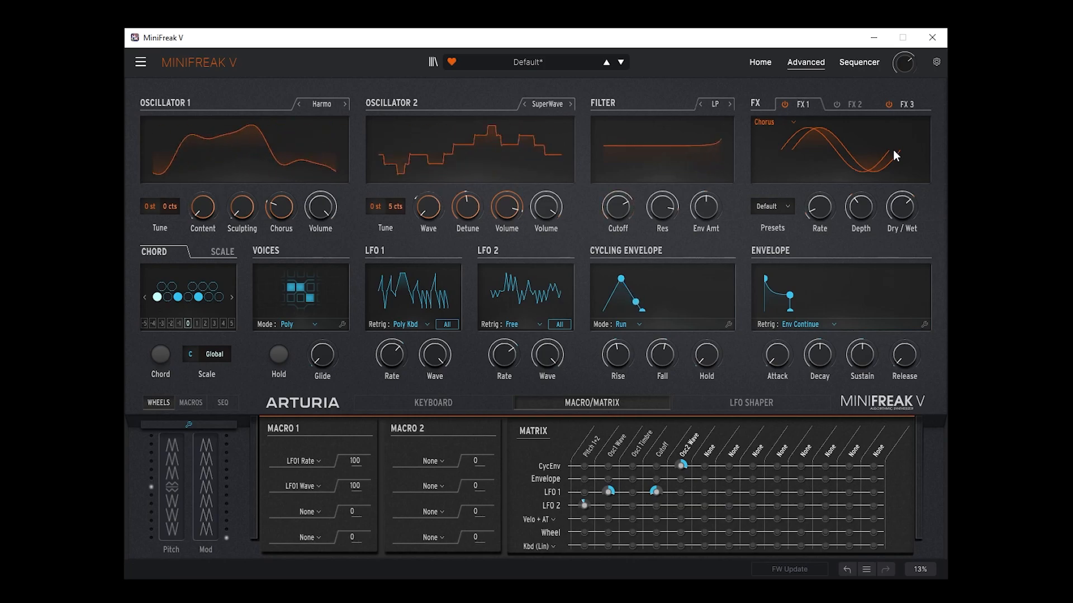
{"action": "left_click", "coordinate": [903, 108]}
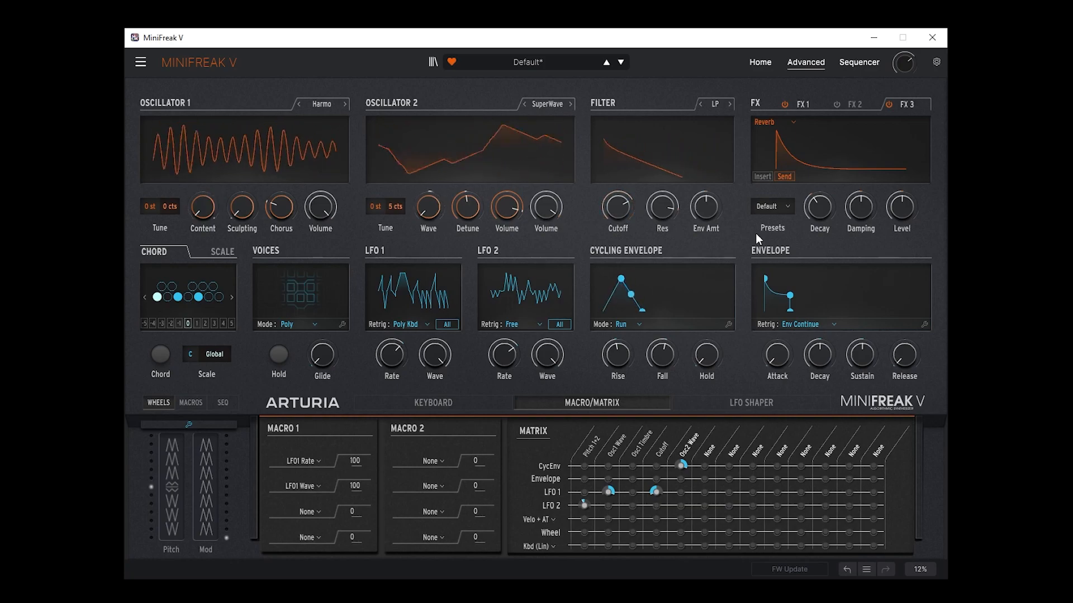
Erase all 16 steps of the LFO 2 shape in the LFO shaper
{"action": "left_click", "coordinate": [739, 401]}
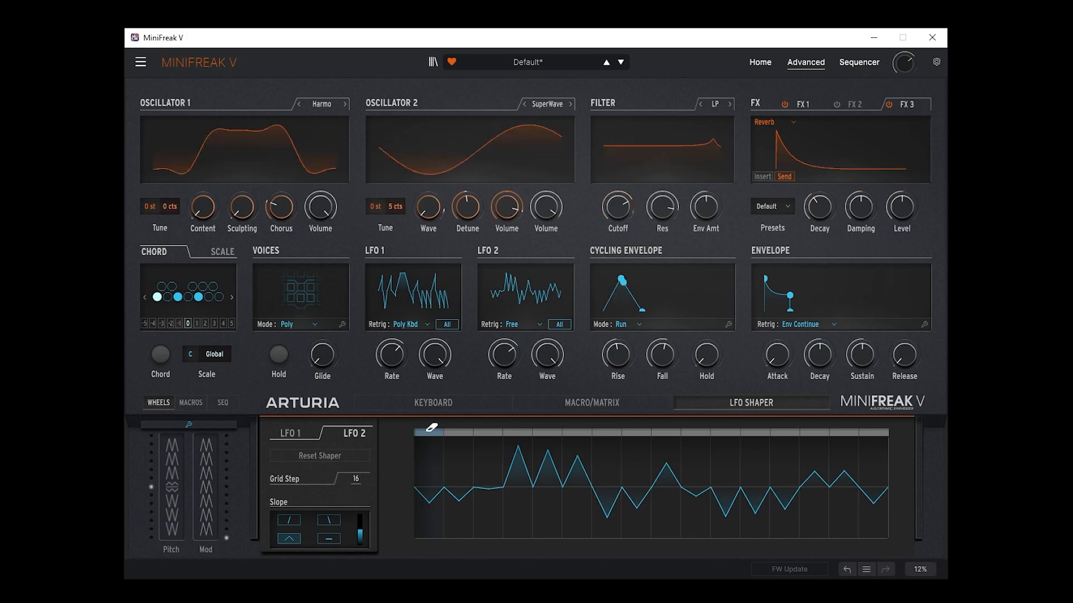
{"action": "left_click_drag", "start_coordinate": [431, 428], "coordinate": [931, 433]}
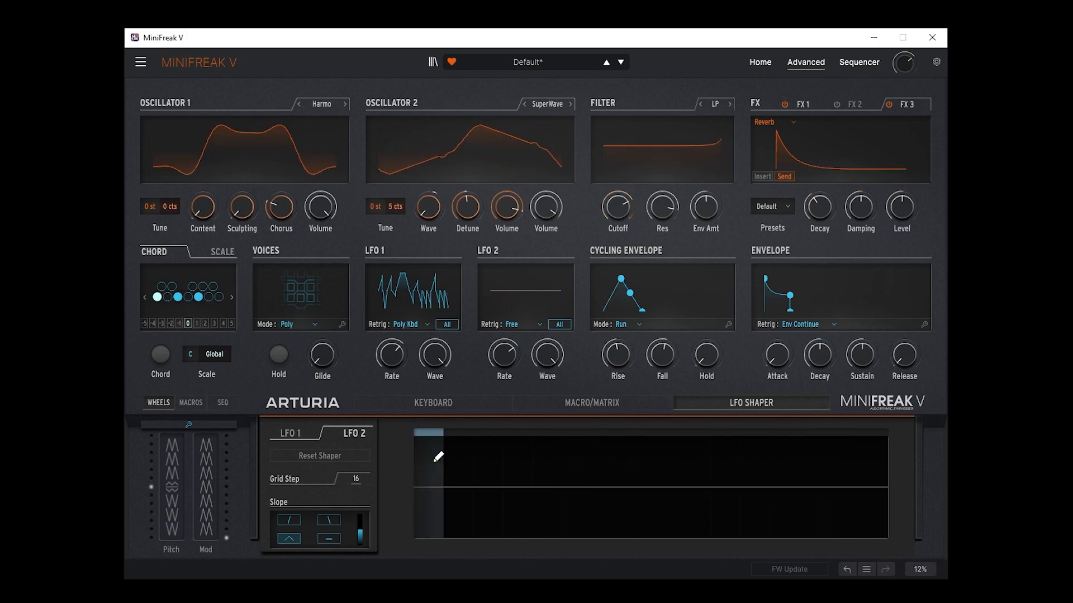